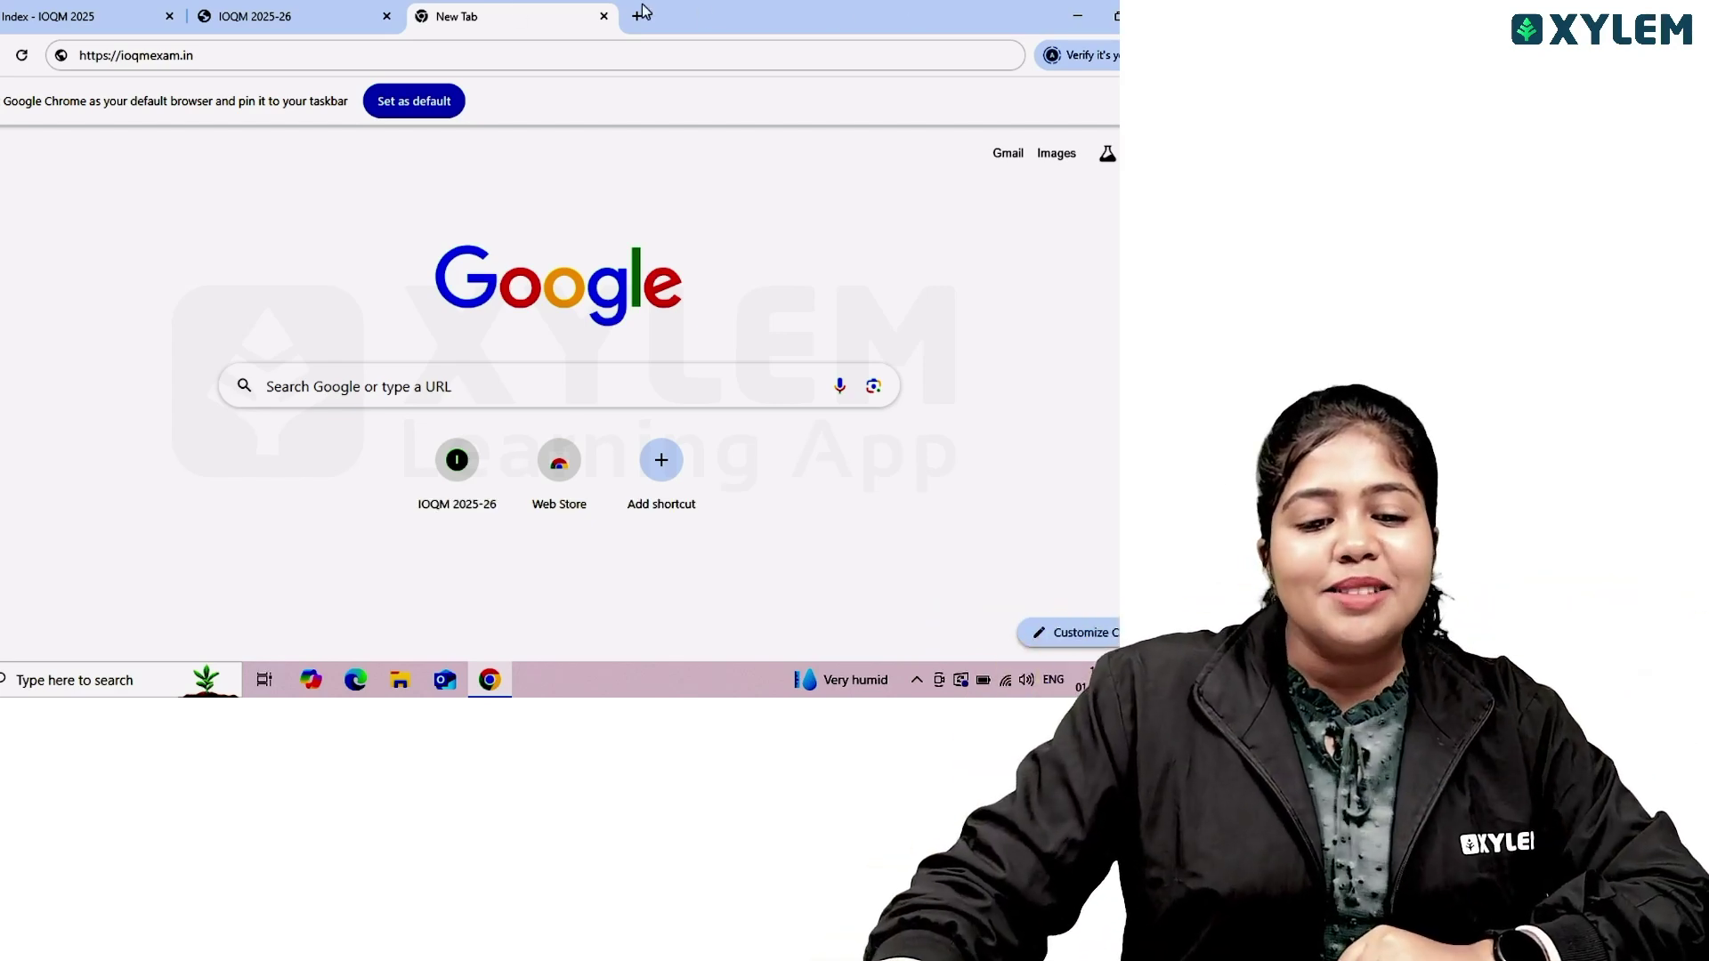
- Load ioqmexam.in and go to the MTA(I) Student Enrollment page
{"action": "left_click", "coordinate": [214, 55]}
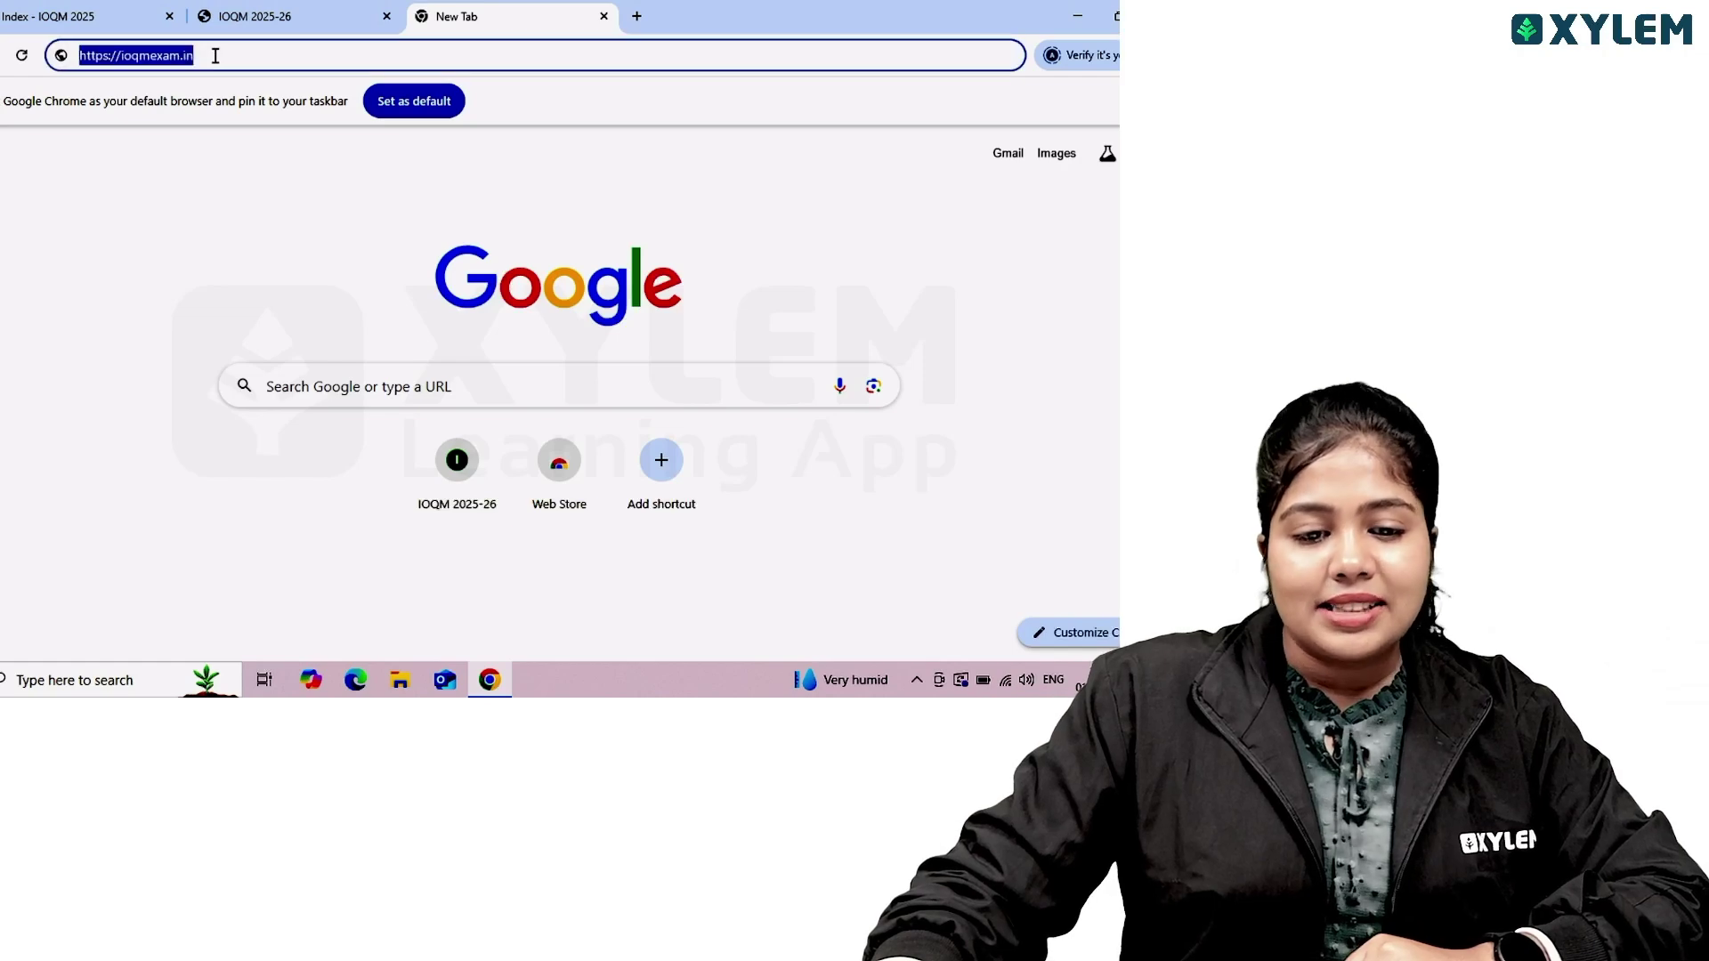
{"action": "key", "text": "Return"}
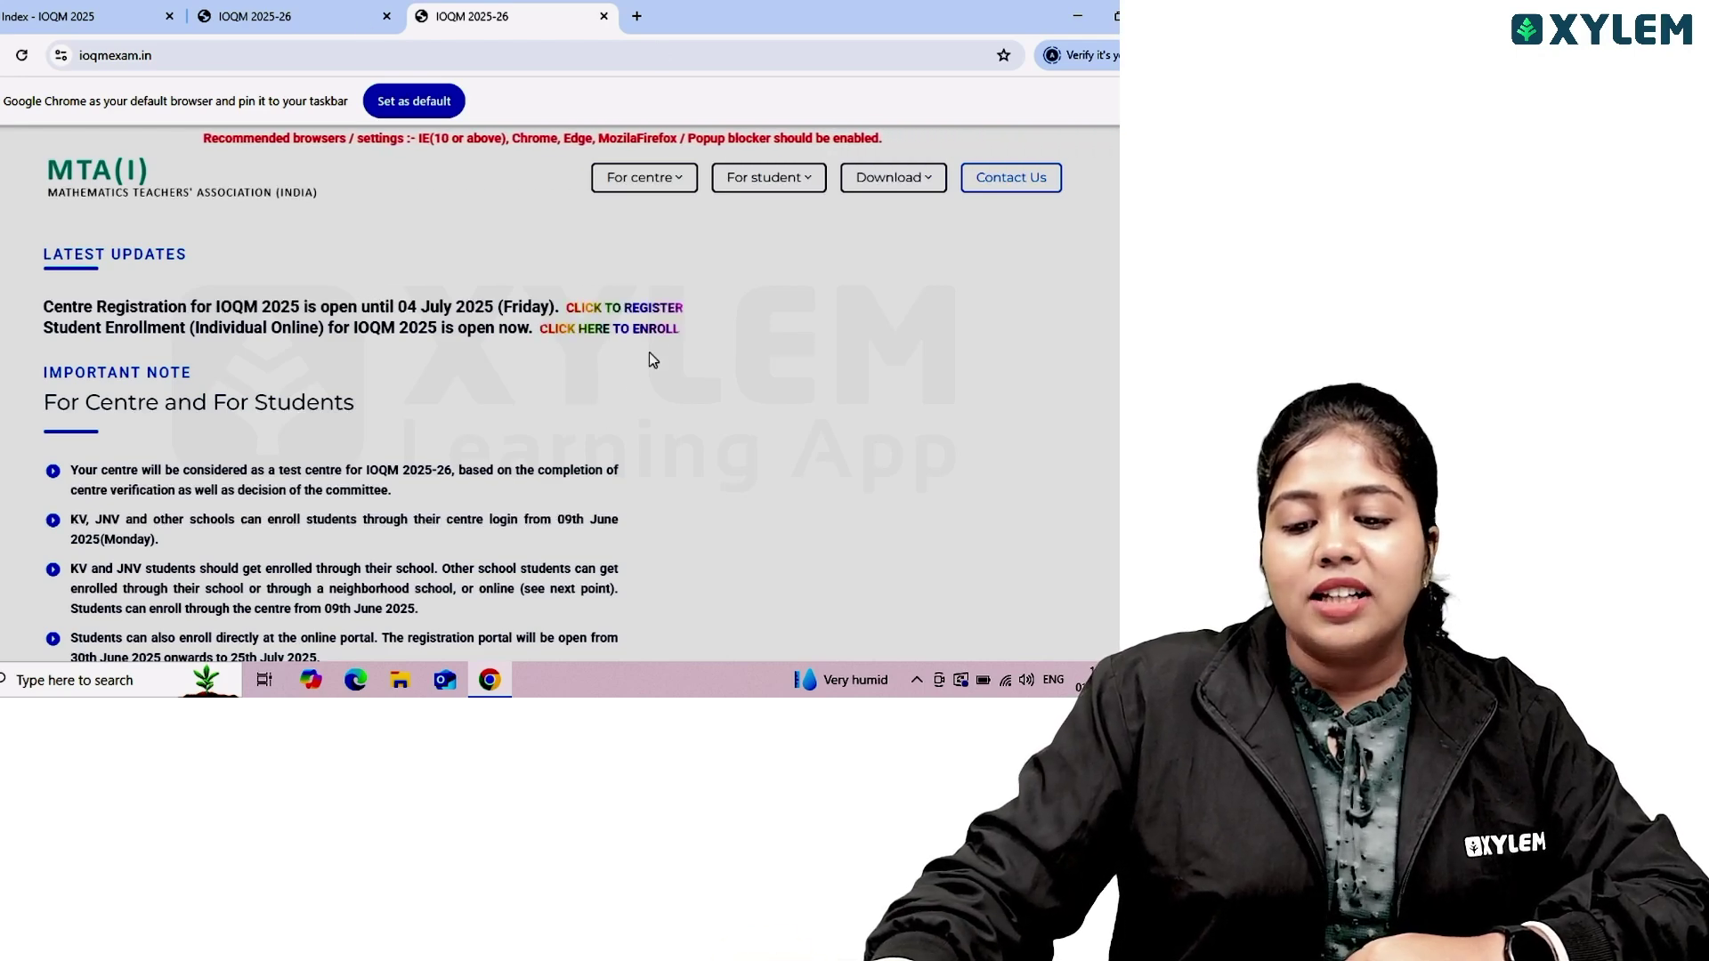
{"action": "left_click", "coordinate": [649, 329]}
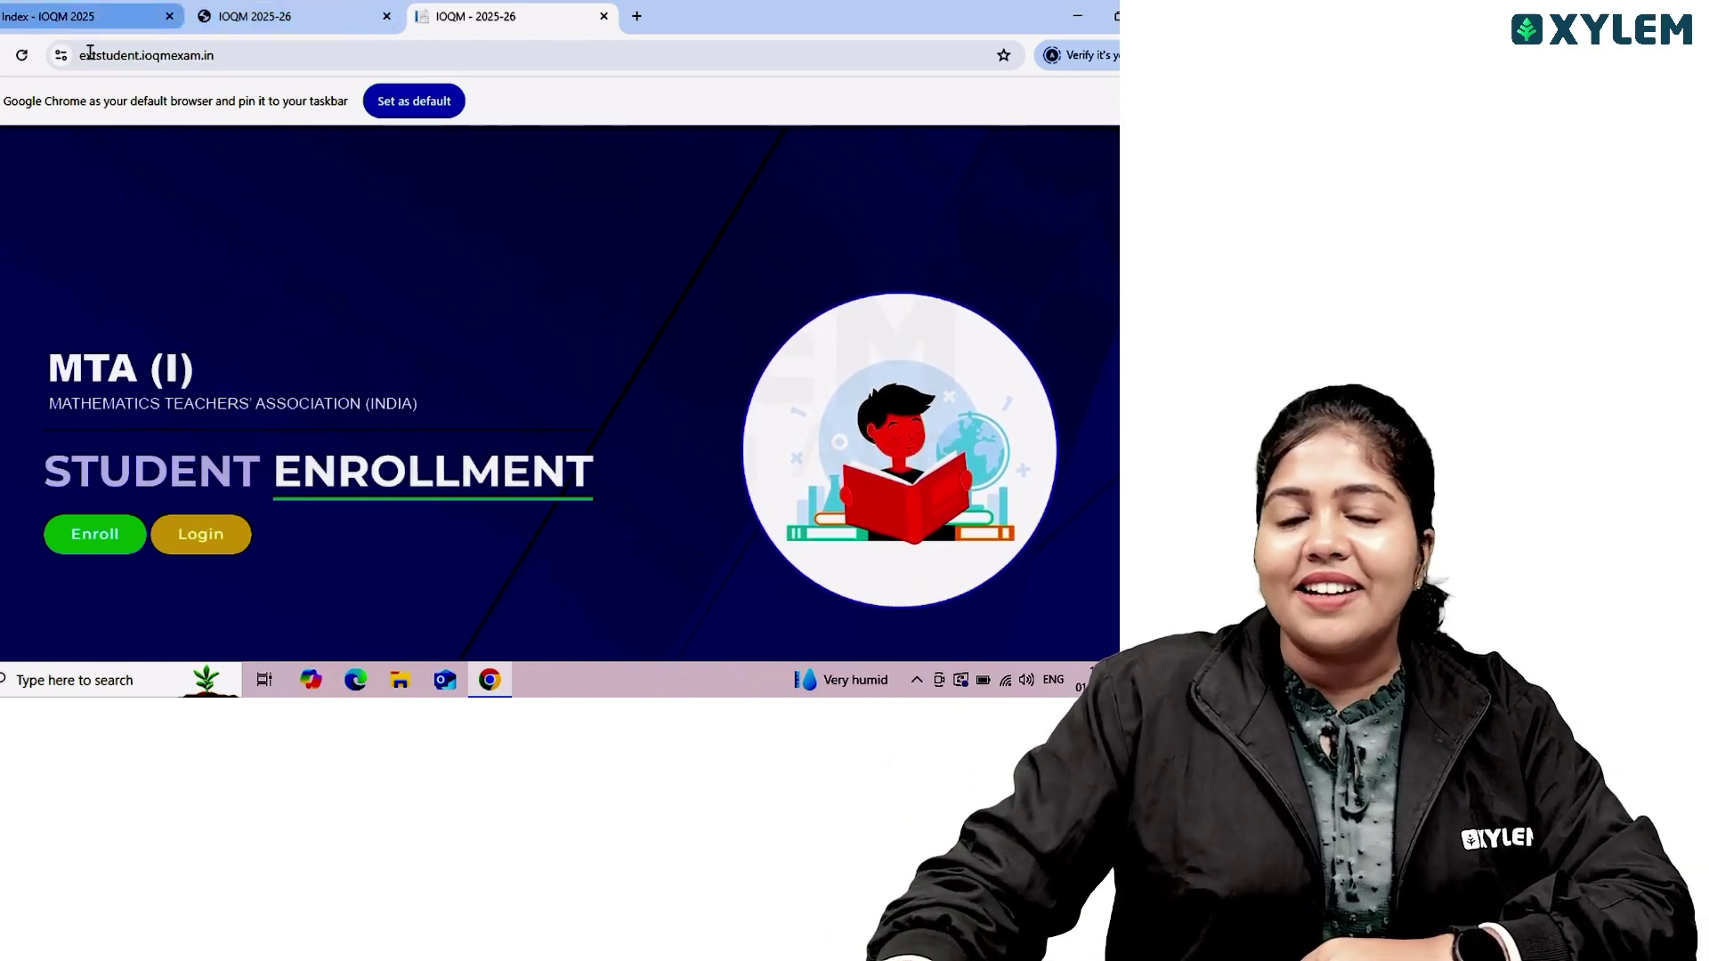
- Start a new student enrollment and enter the student's full name
{"action": "left_click", "coordinate": [89, 533]}
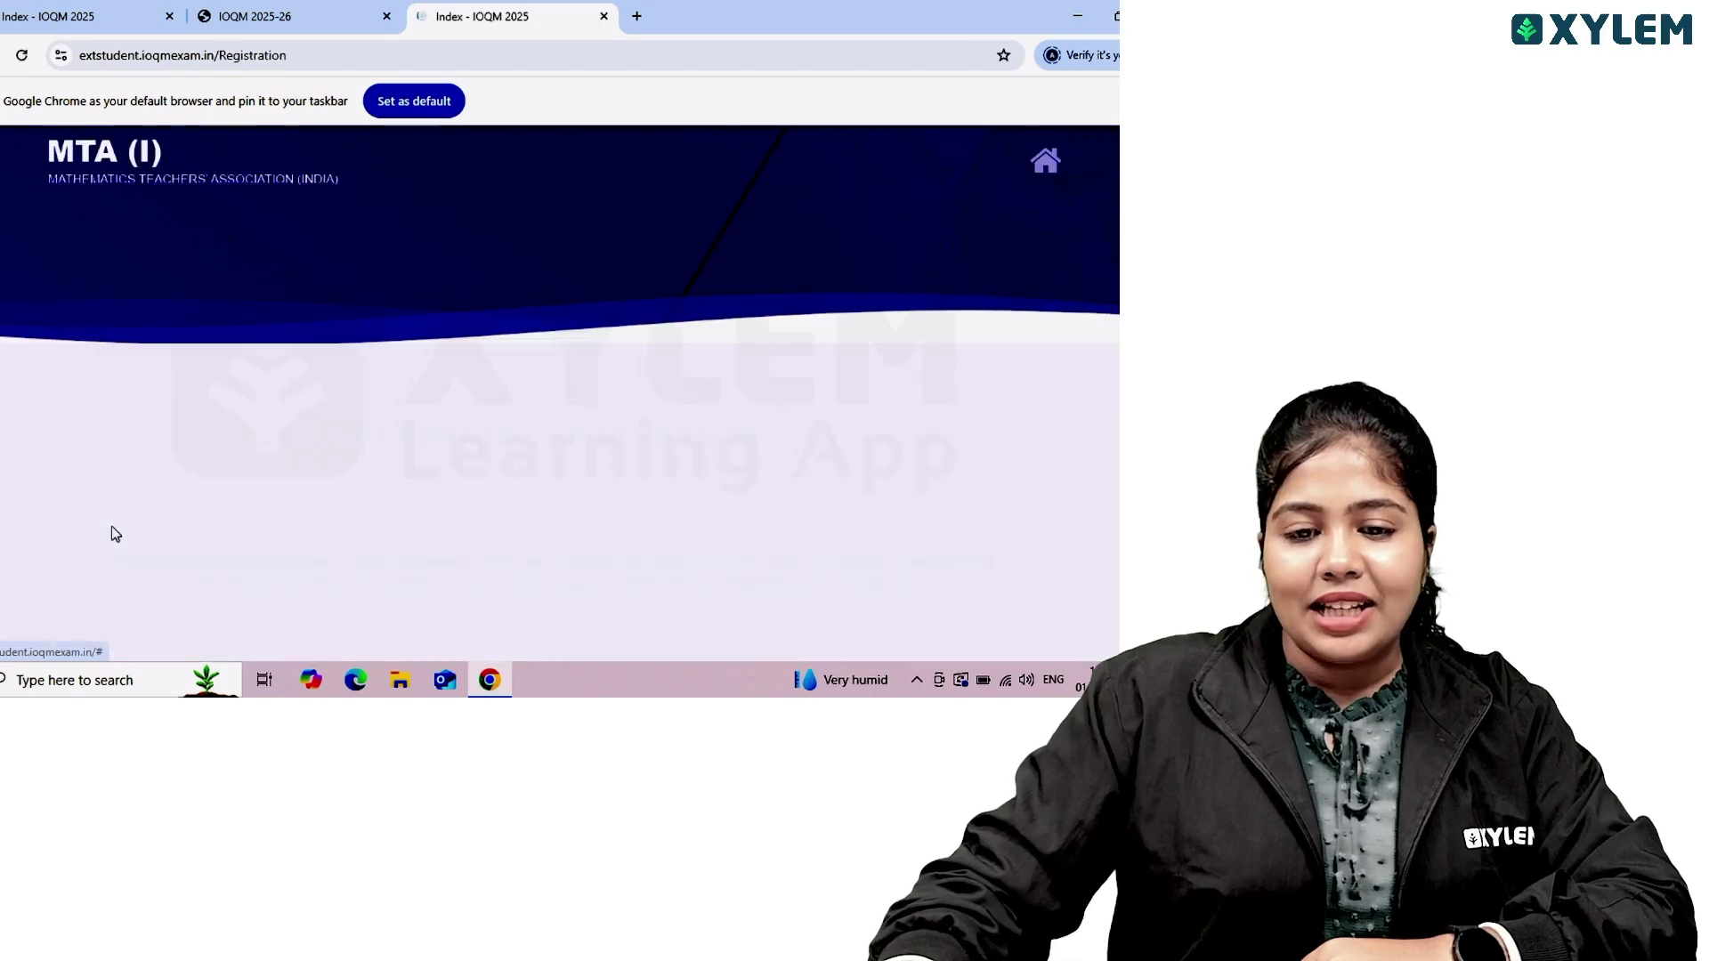
{"action": "scroll", "coordinate": [782, 316], "scroll_direction": "down", "scroll_amount": 3}
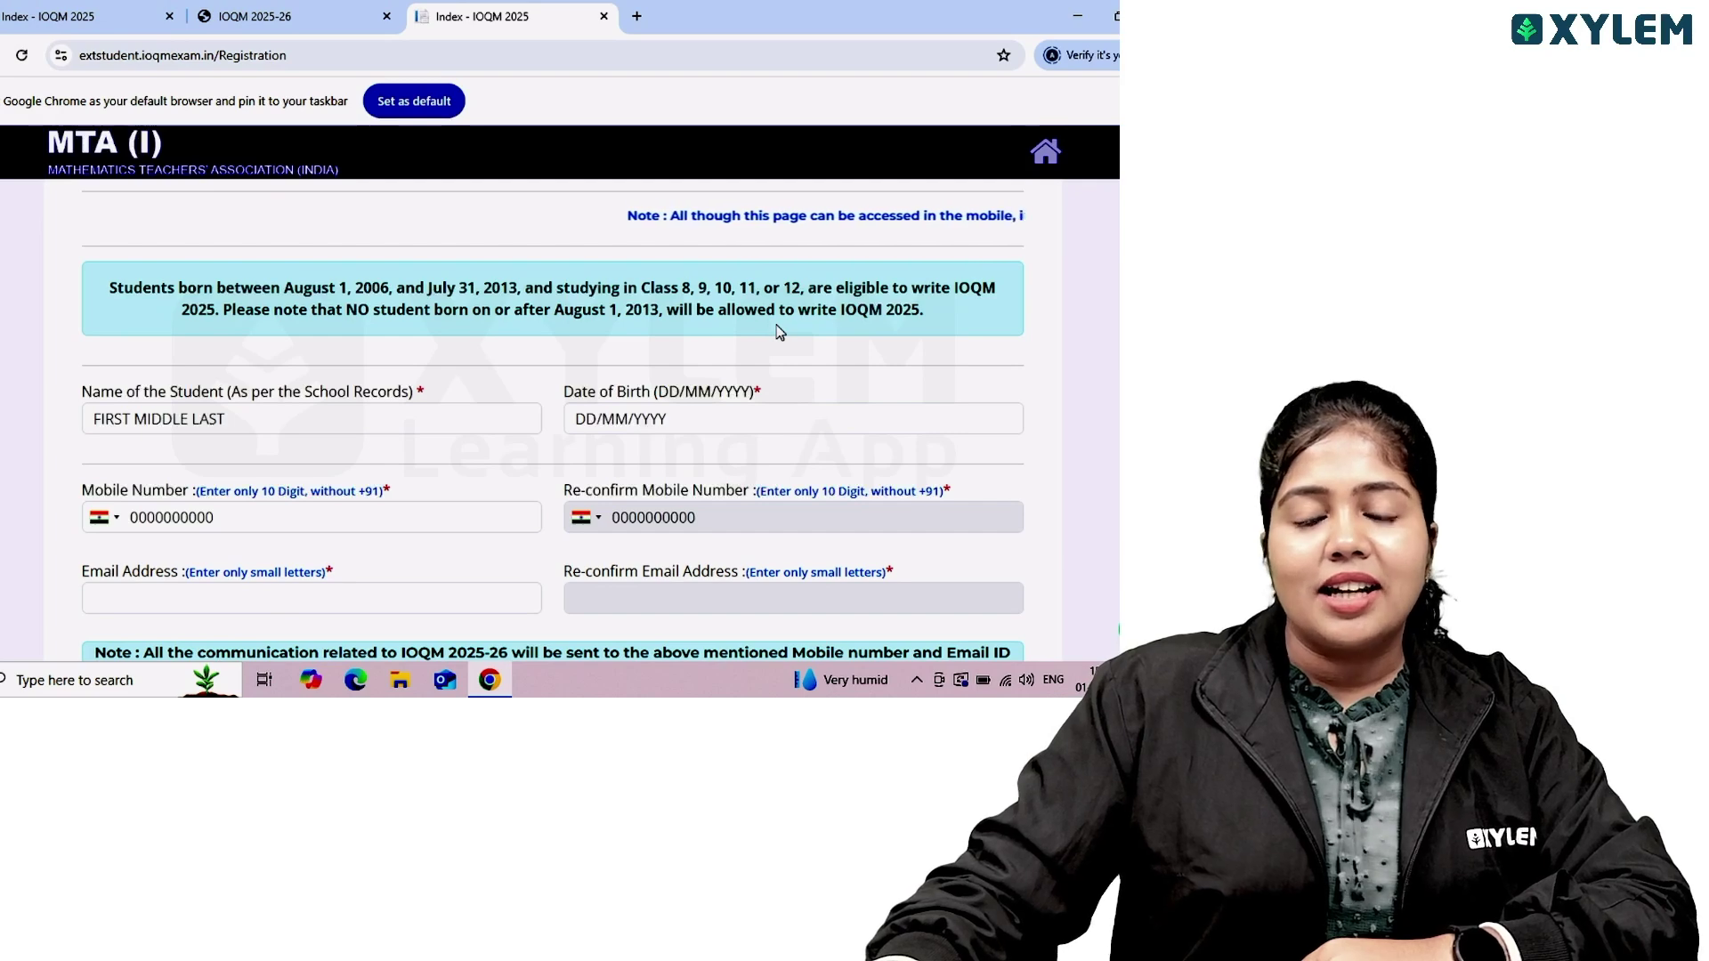
{"action": "left_click", "coordinate": [192, 424]}
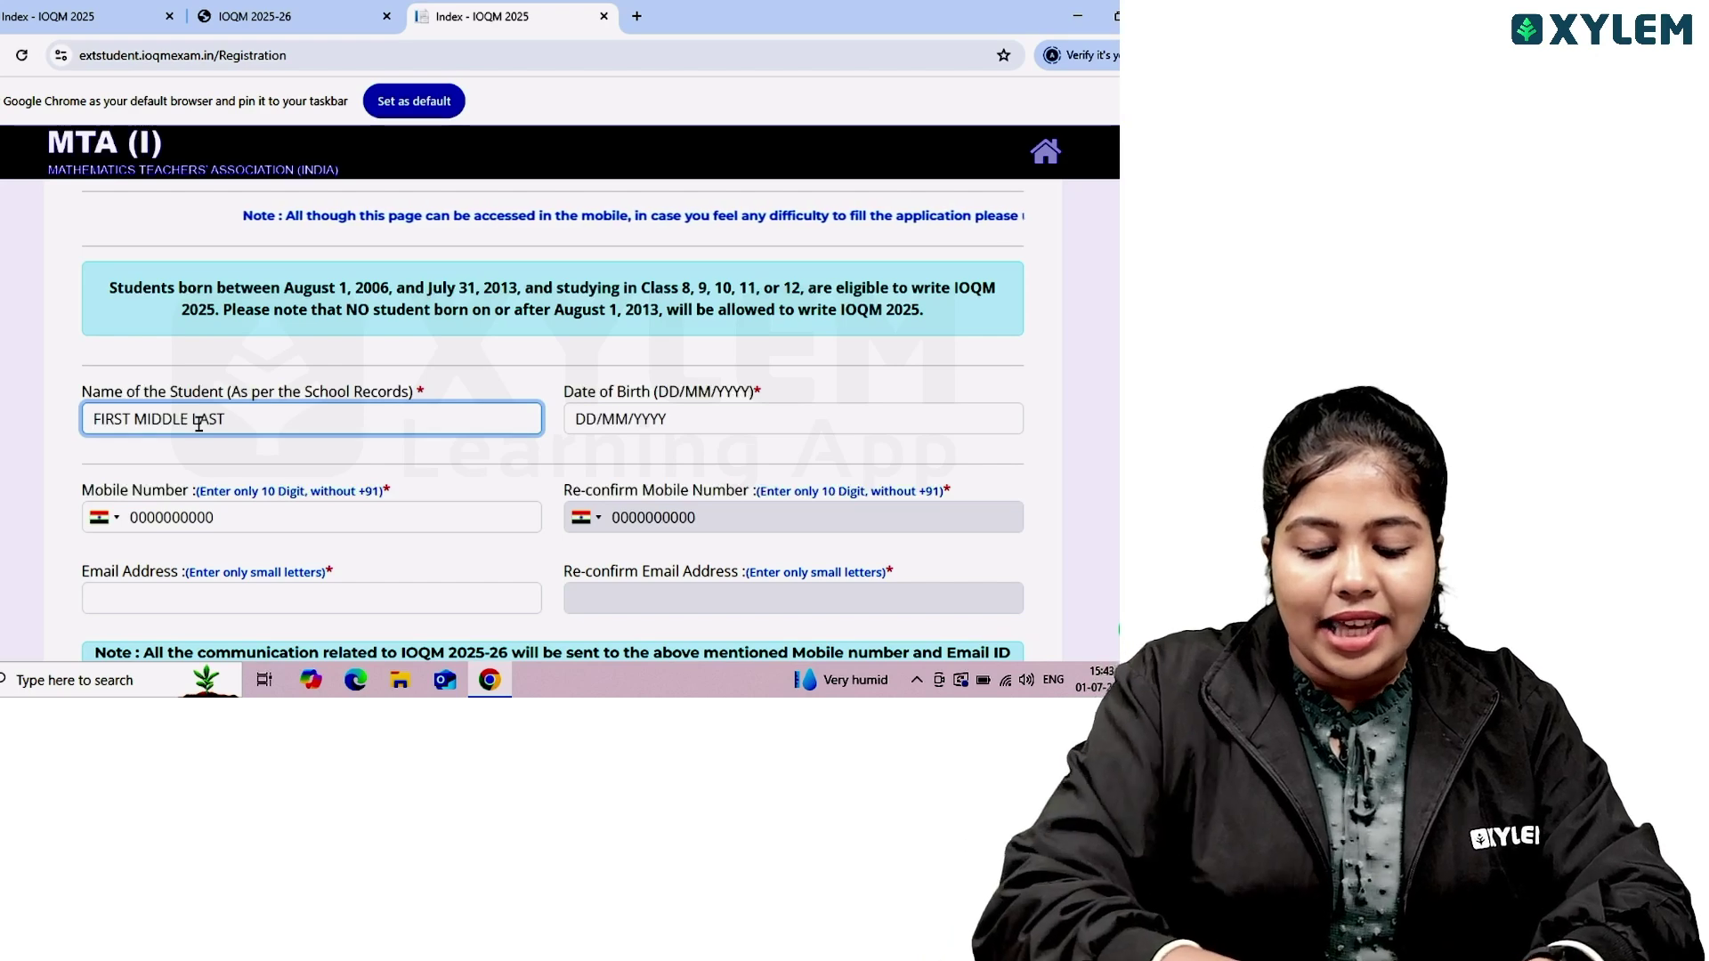
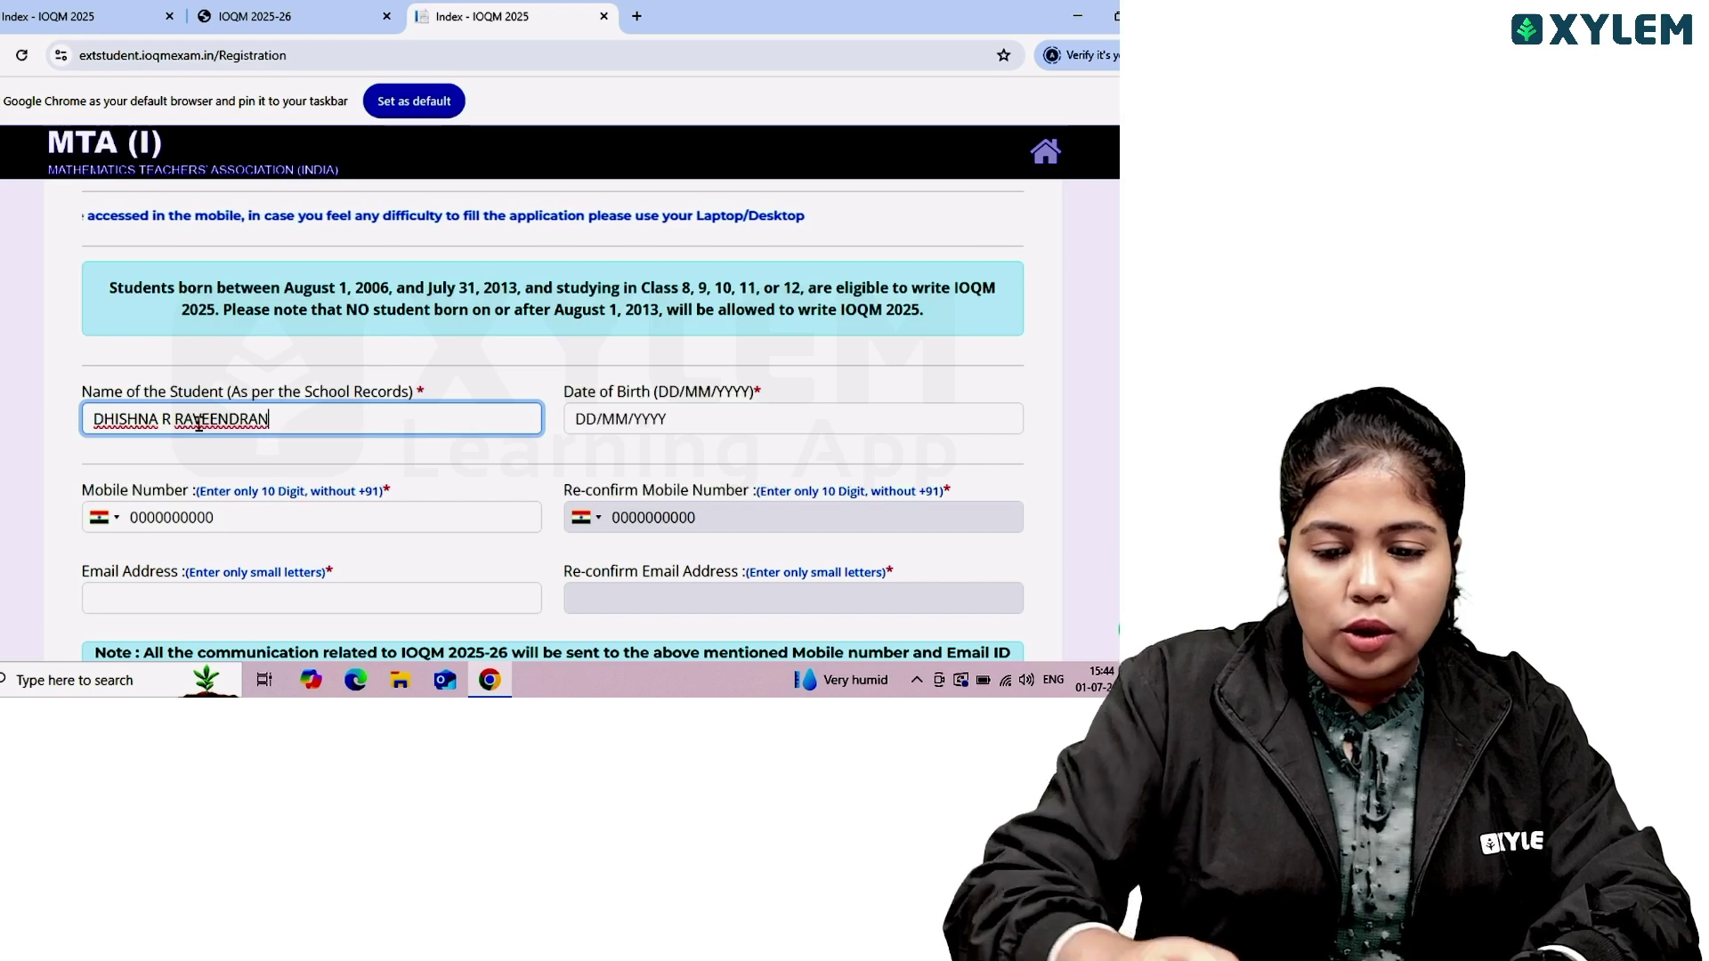
- Pick January 2010, day 4 in the calendar to set birth date 04/01/2010
{"action": "left_click", "coordinate": [589, 415]}
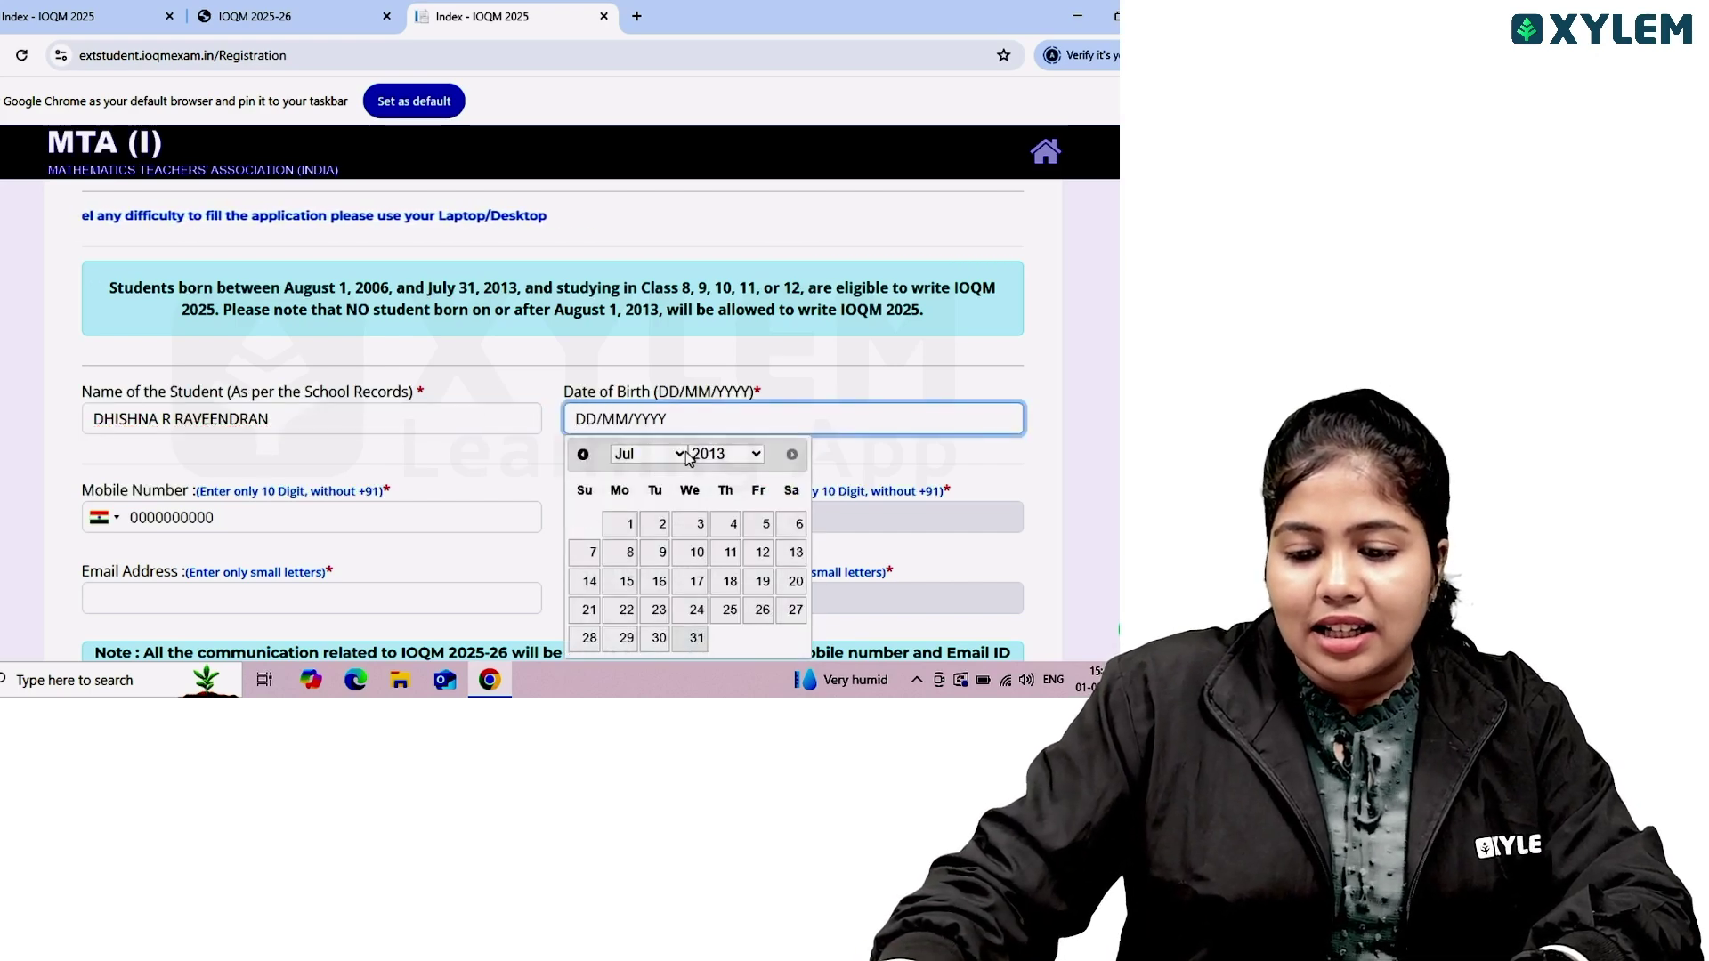
{"action": "left_click", "coordinate": [647, 454]}
{"action": "left_click", "coordinate": [630, 473]}
{"action": "left_click", "coordinate": [747, 456]}
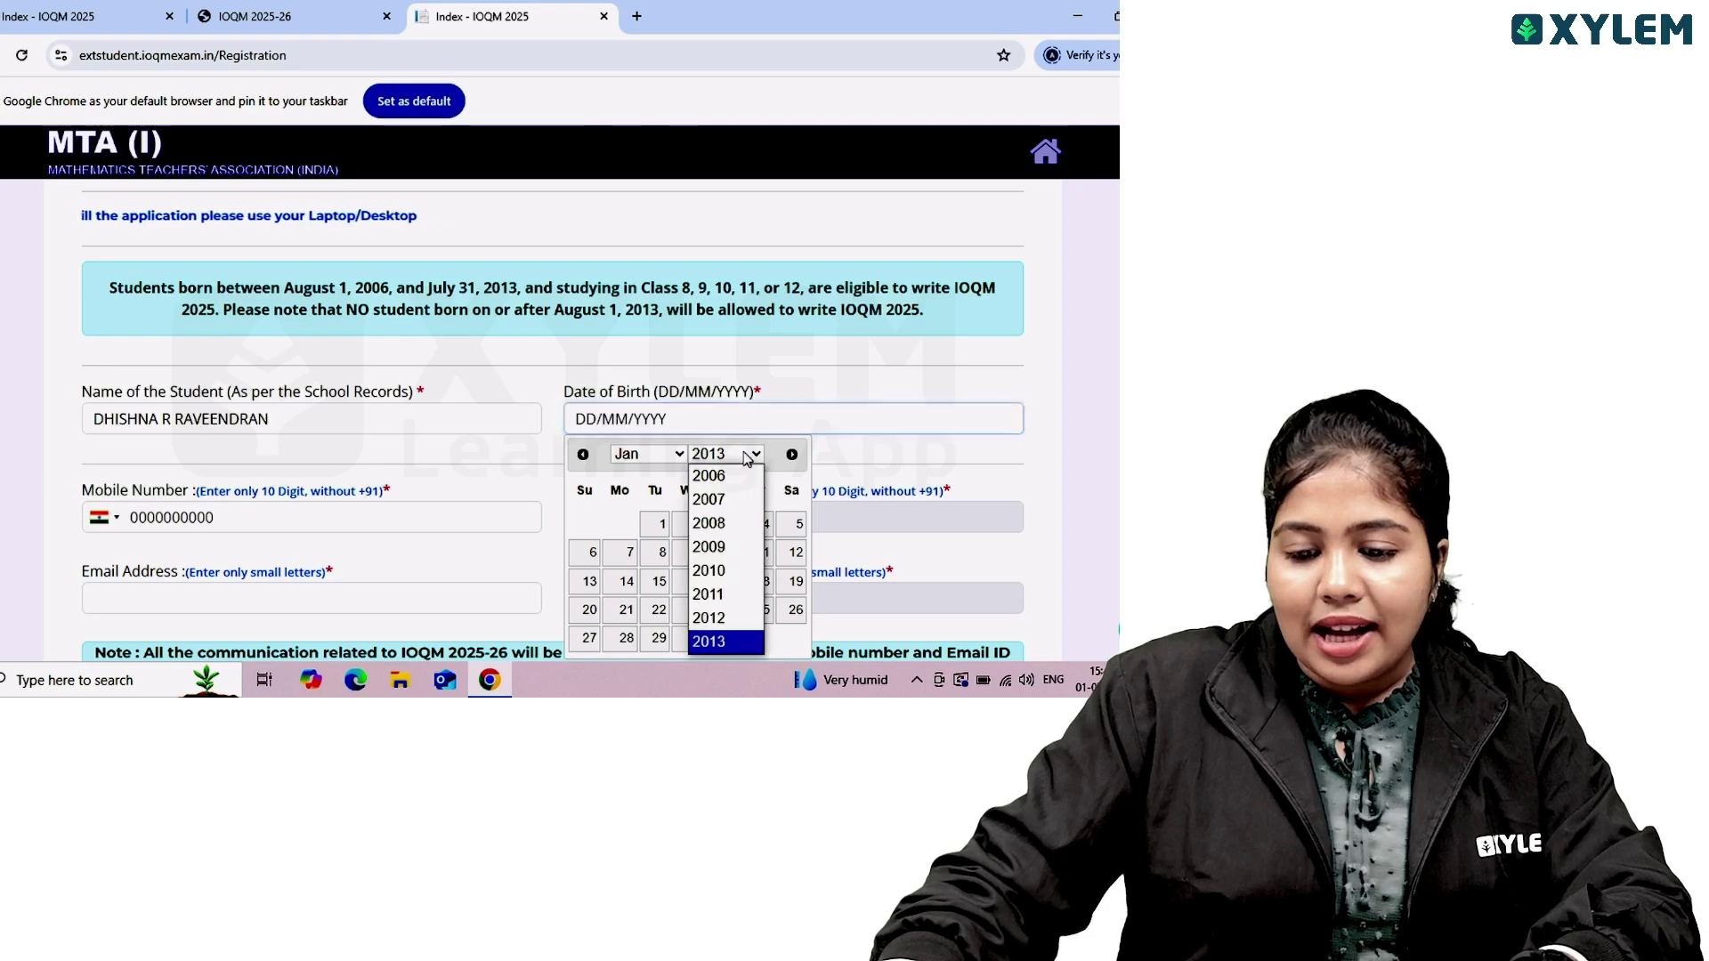
{"action": "left_click", "coordinate": [696, 567]}
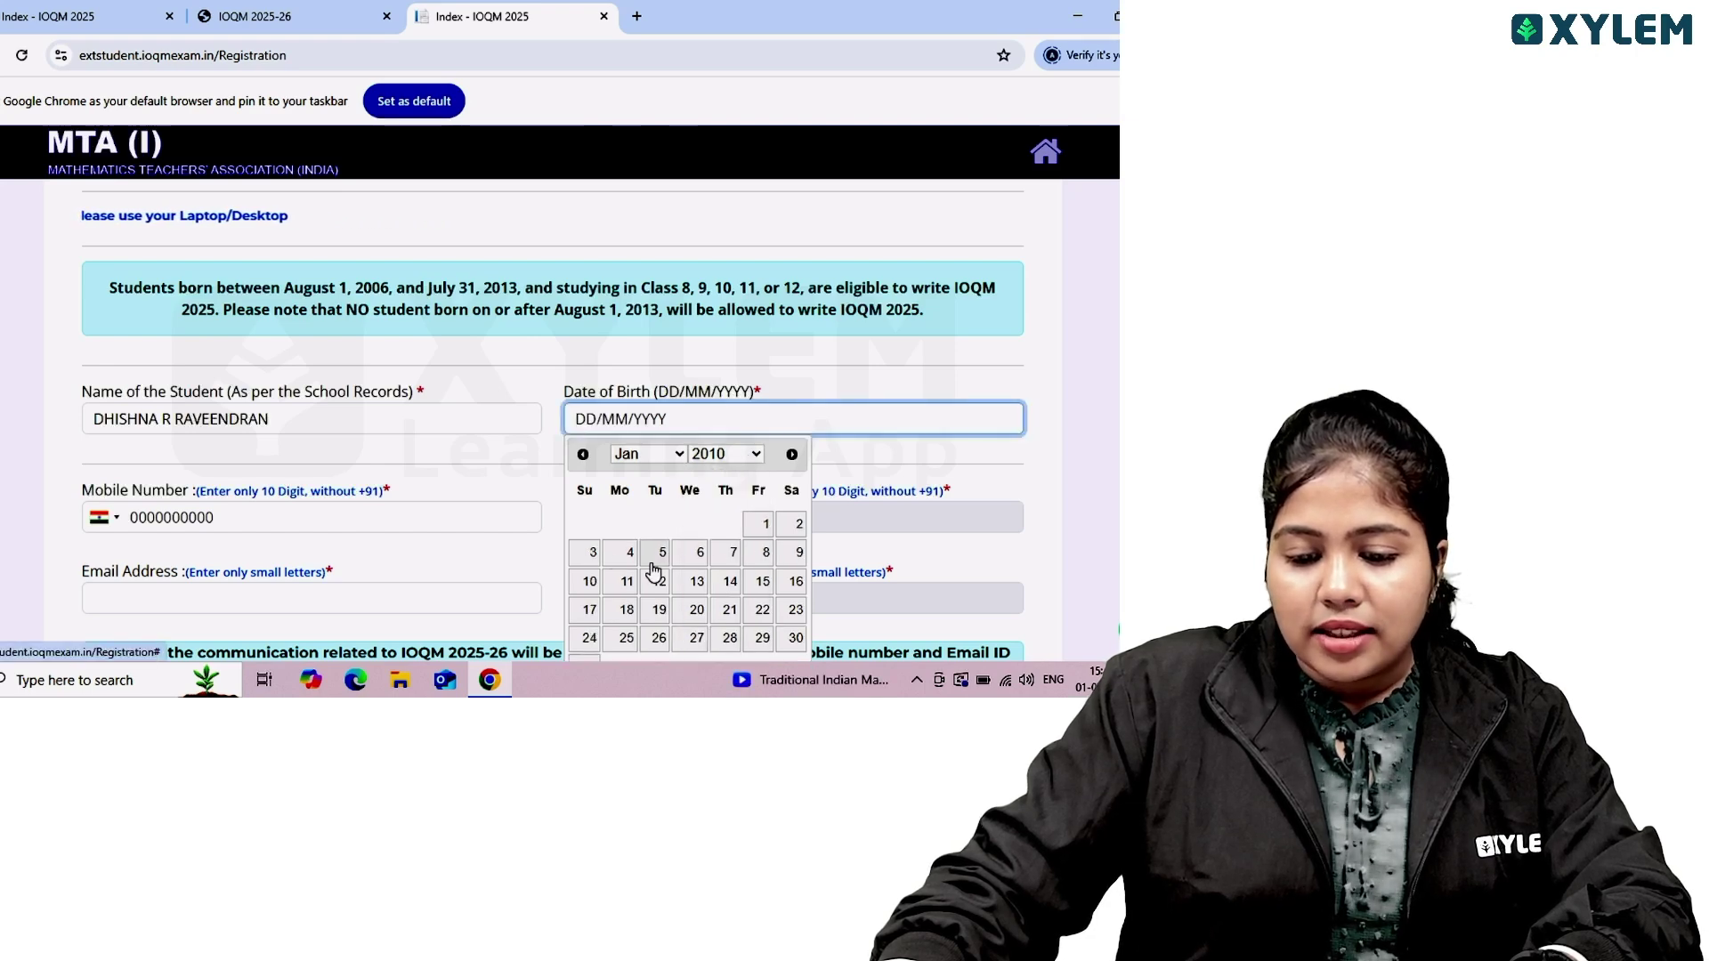
{"action": "left_click", "coordinate": [623, 559]}
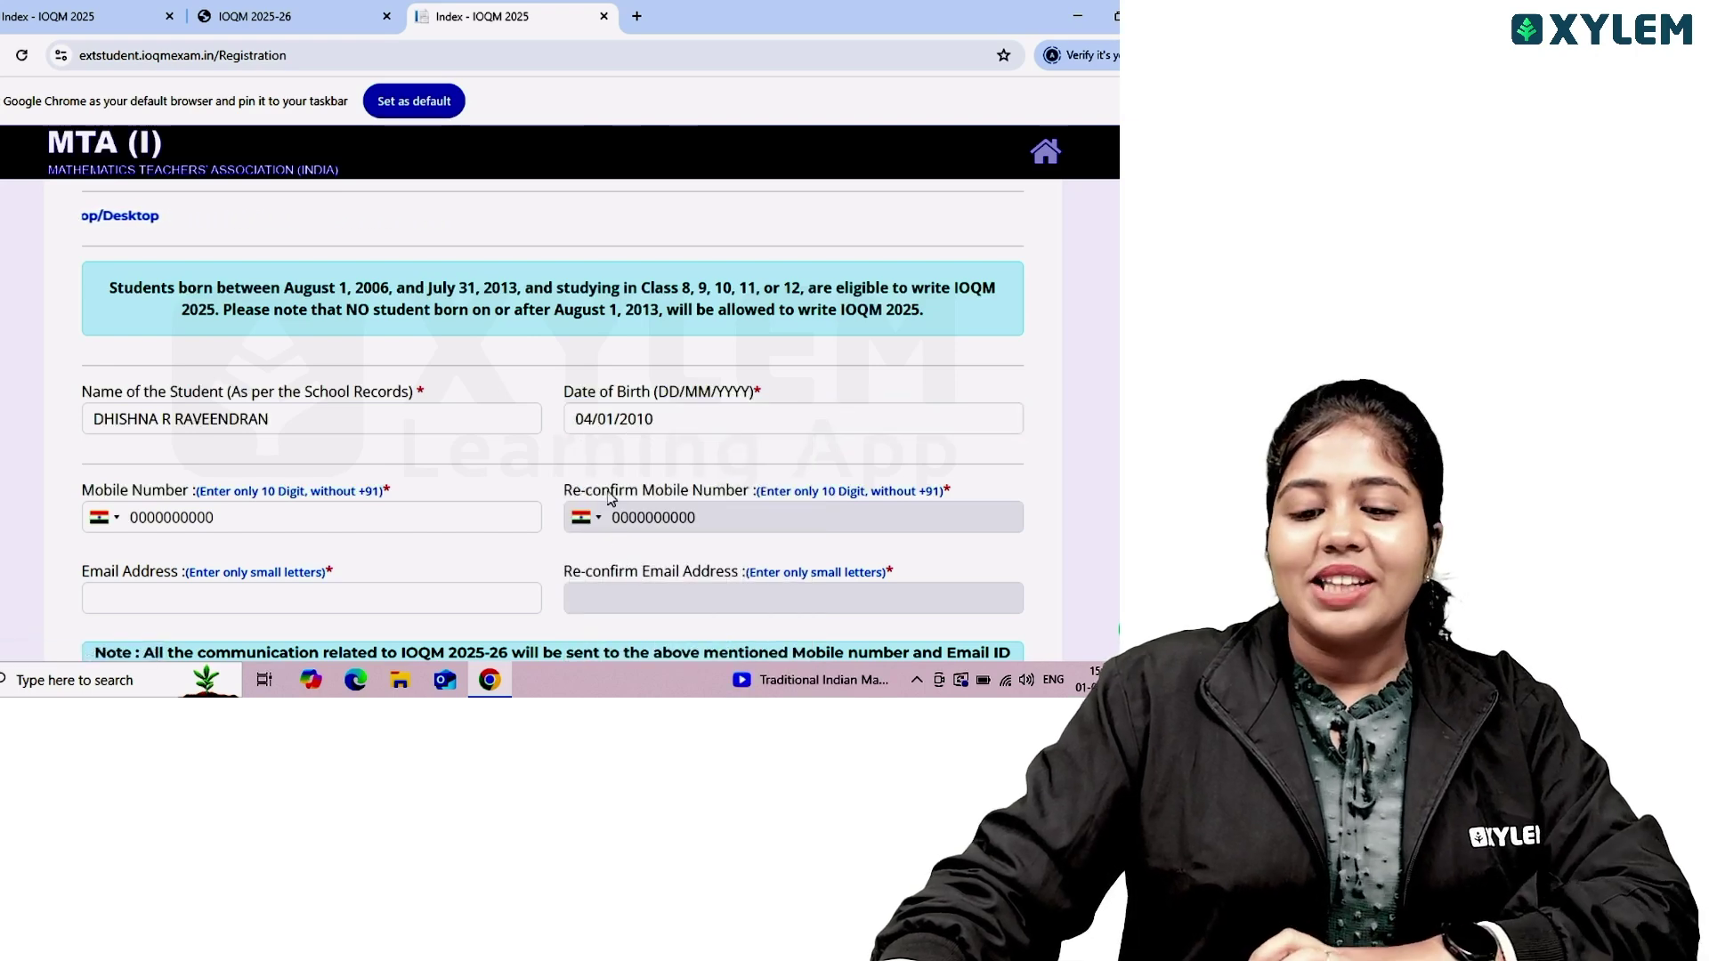
- Enter the 10-digit mobile number and type it again in Re-confirm Mobile Number
{"action": "left_click", "coordinate": [310, 521]}
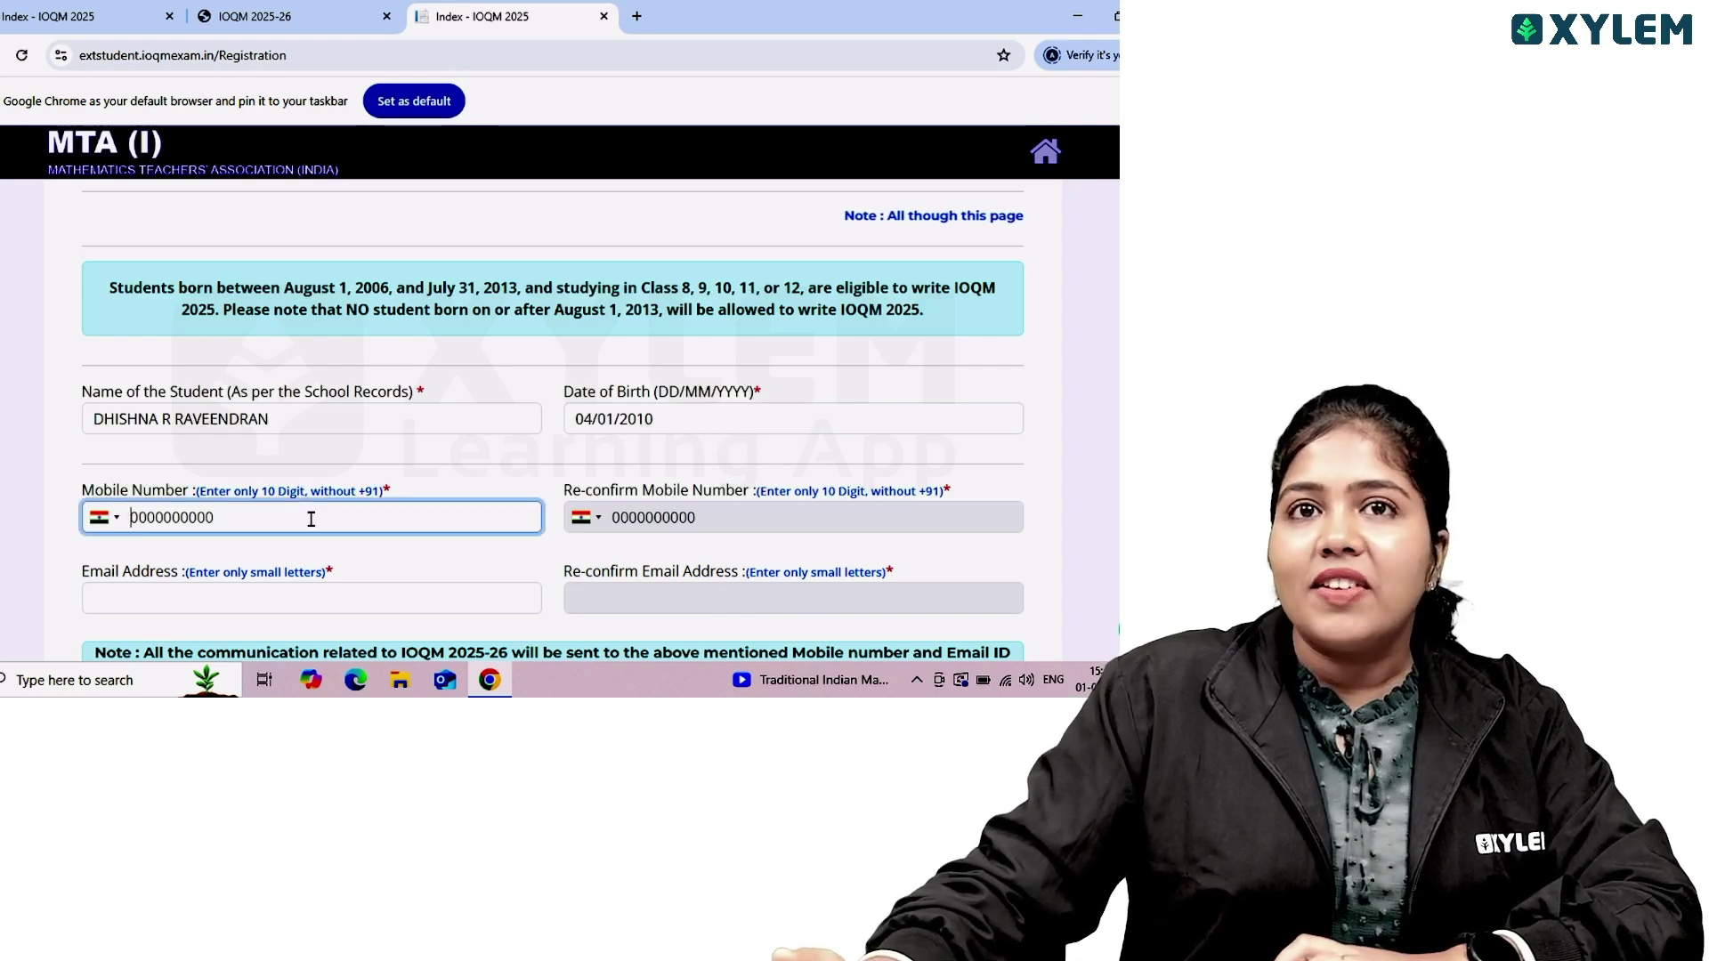
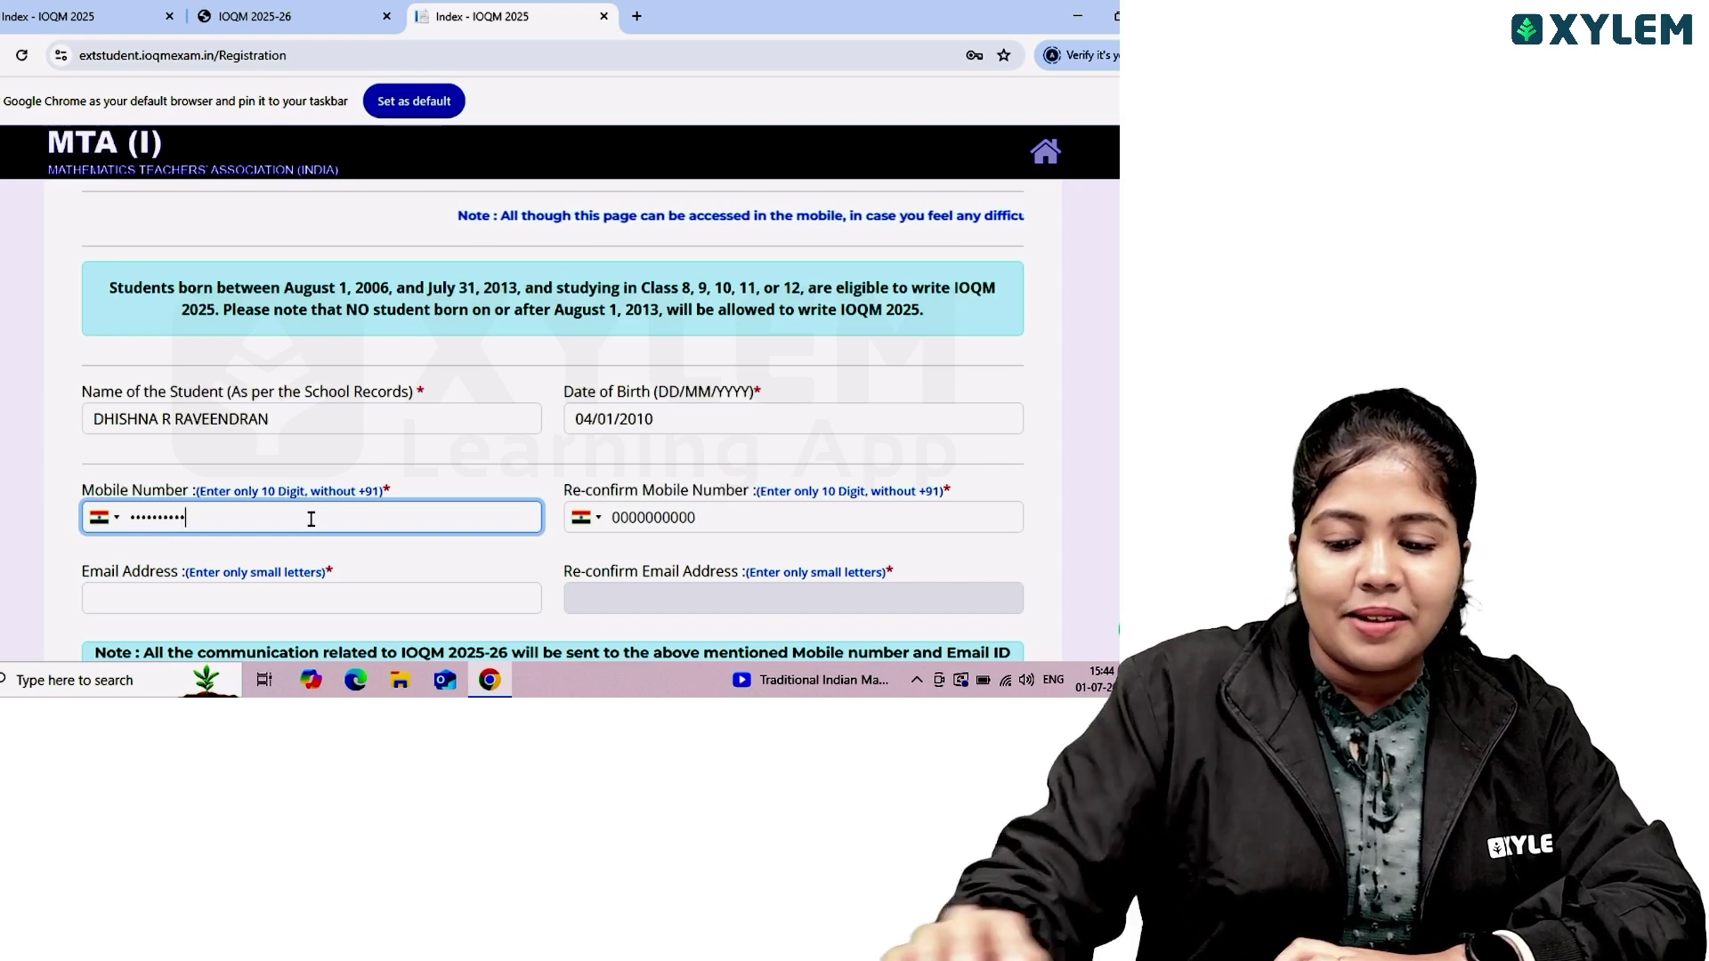
{"action": "left_click", "coordinate": [774, 526]}
{"action": "type", "text": "98"}
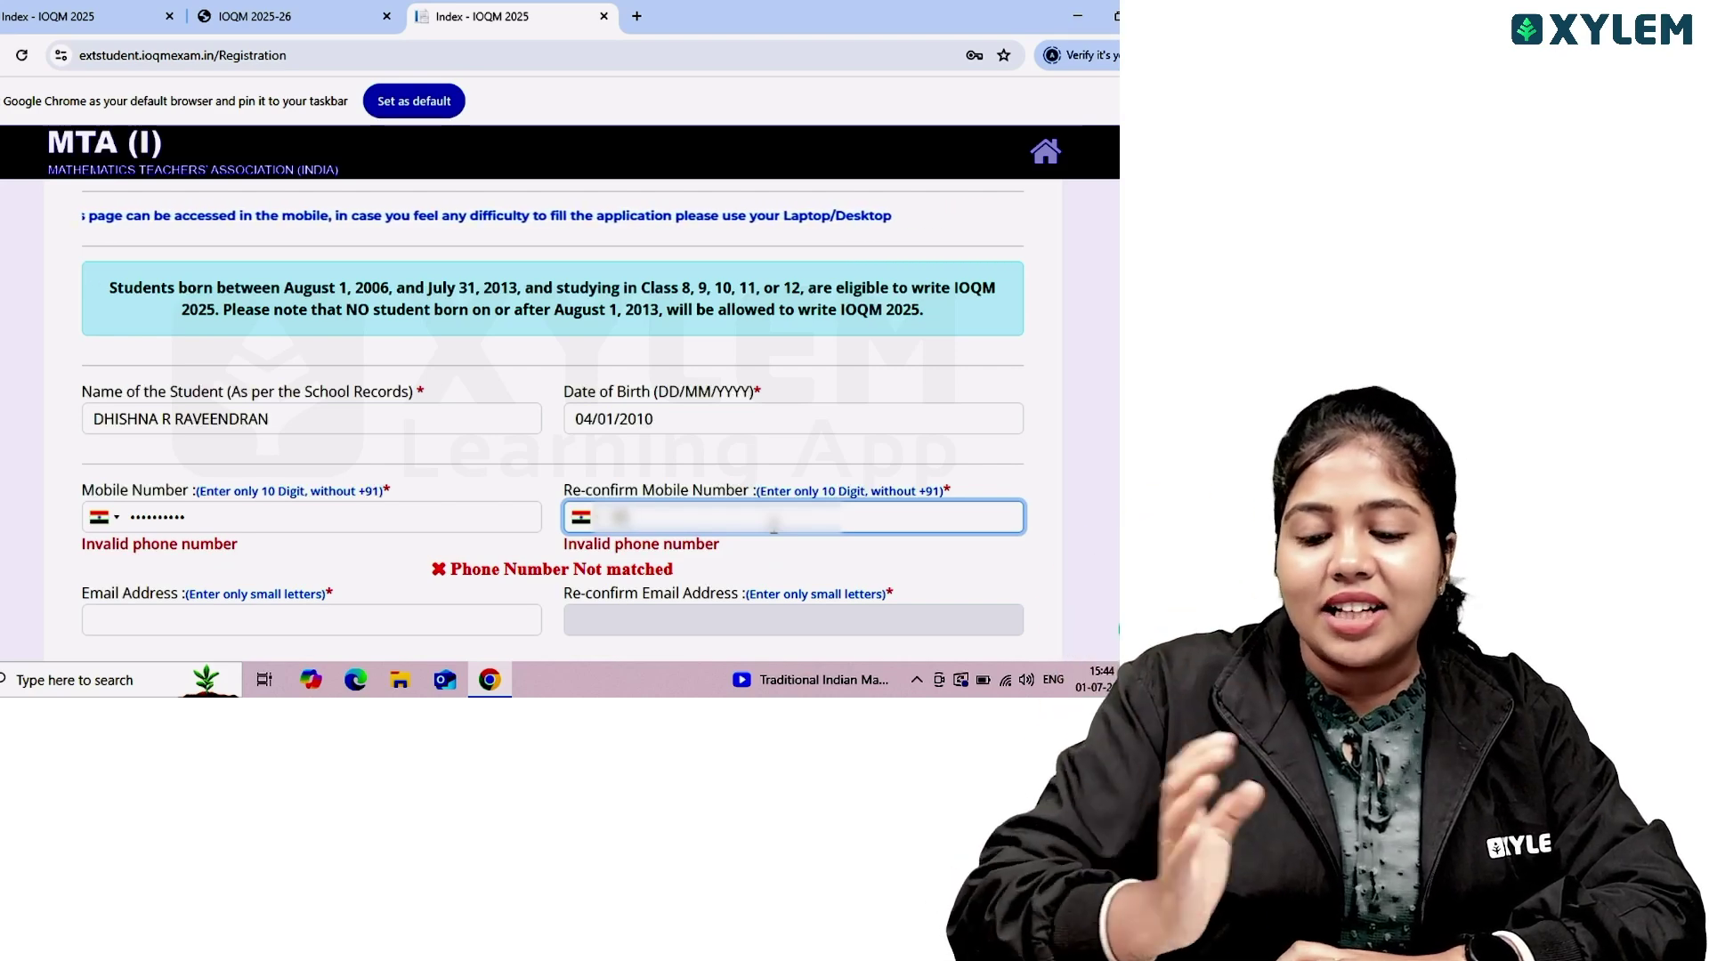
{"action": "type", "text": "8765"}
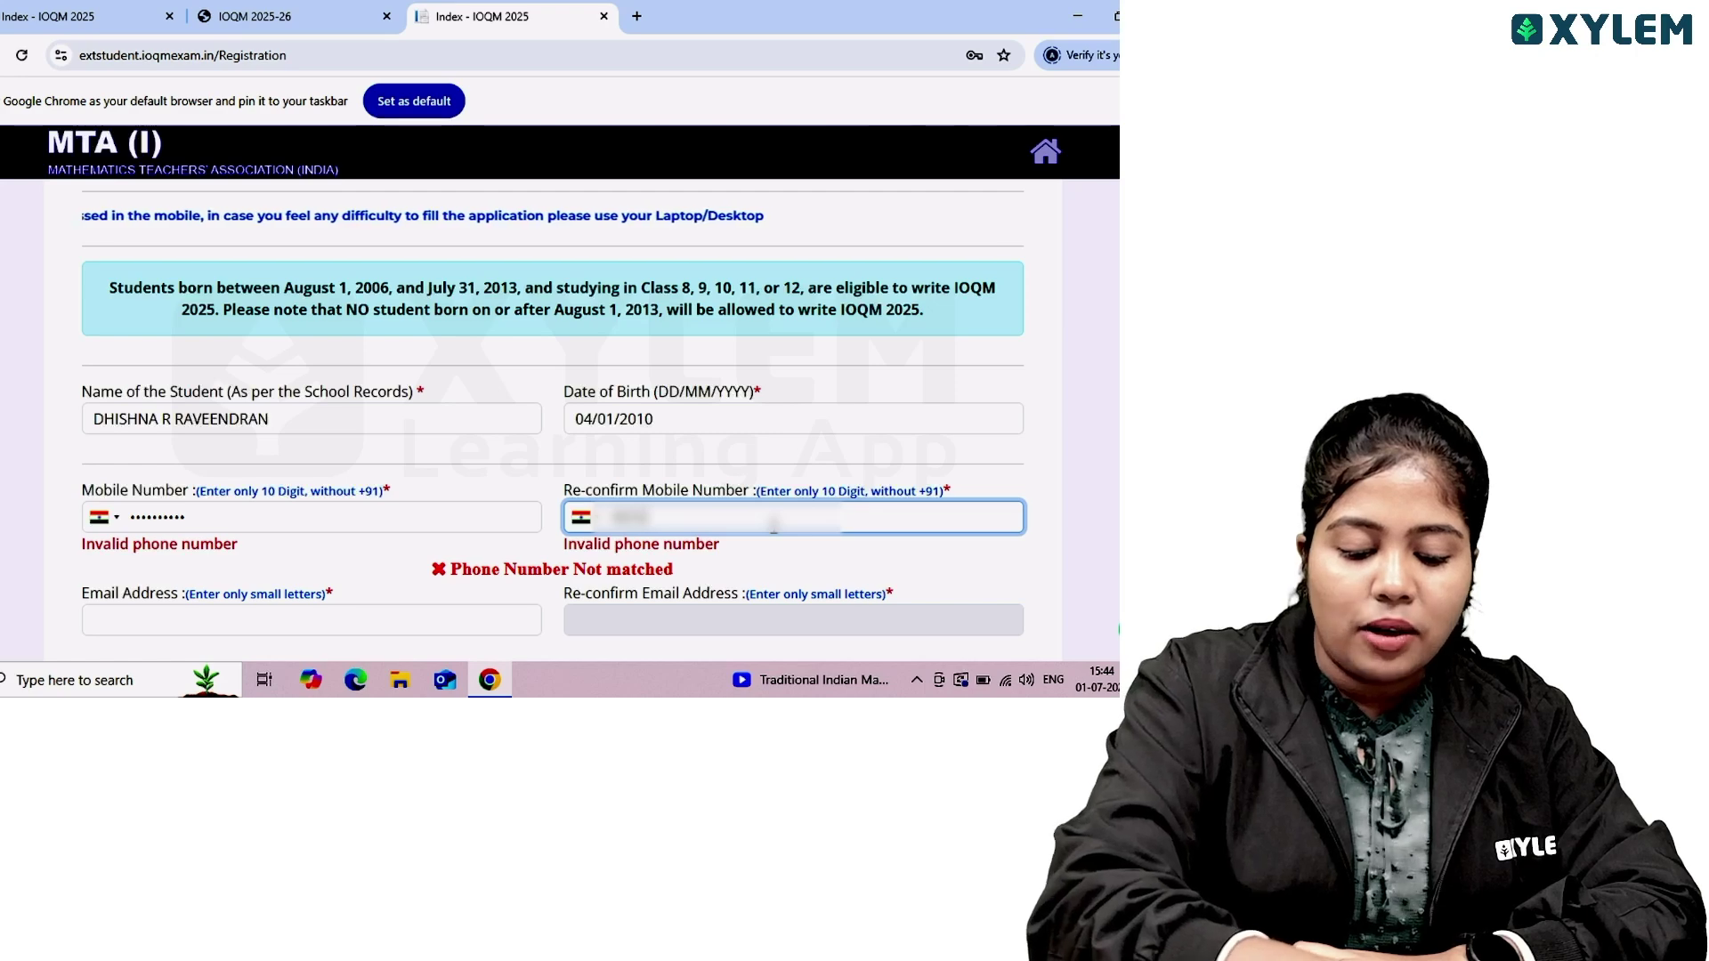
{"action": "type", "text": "43210"}
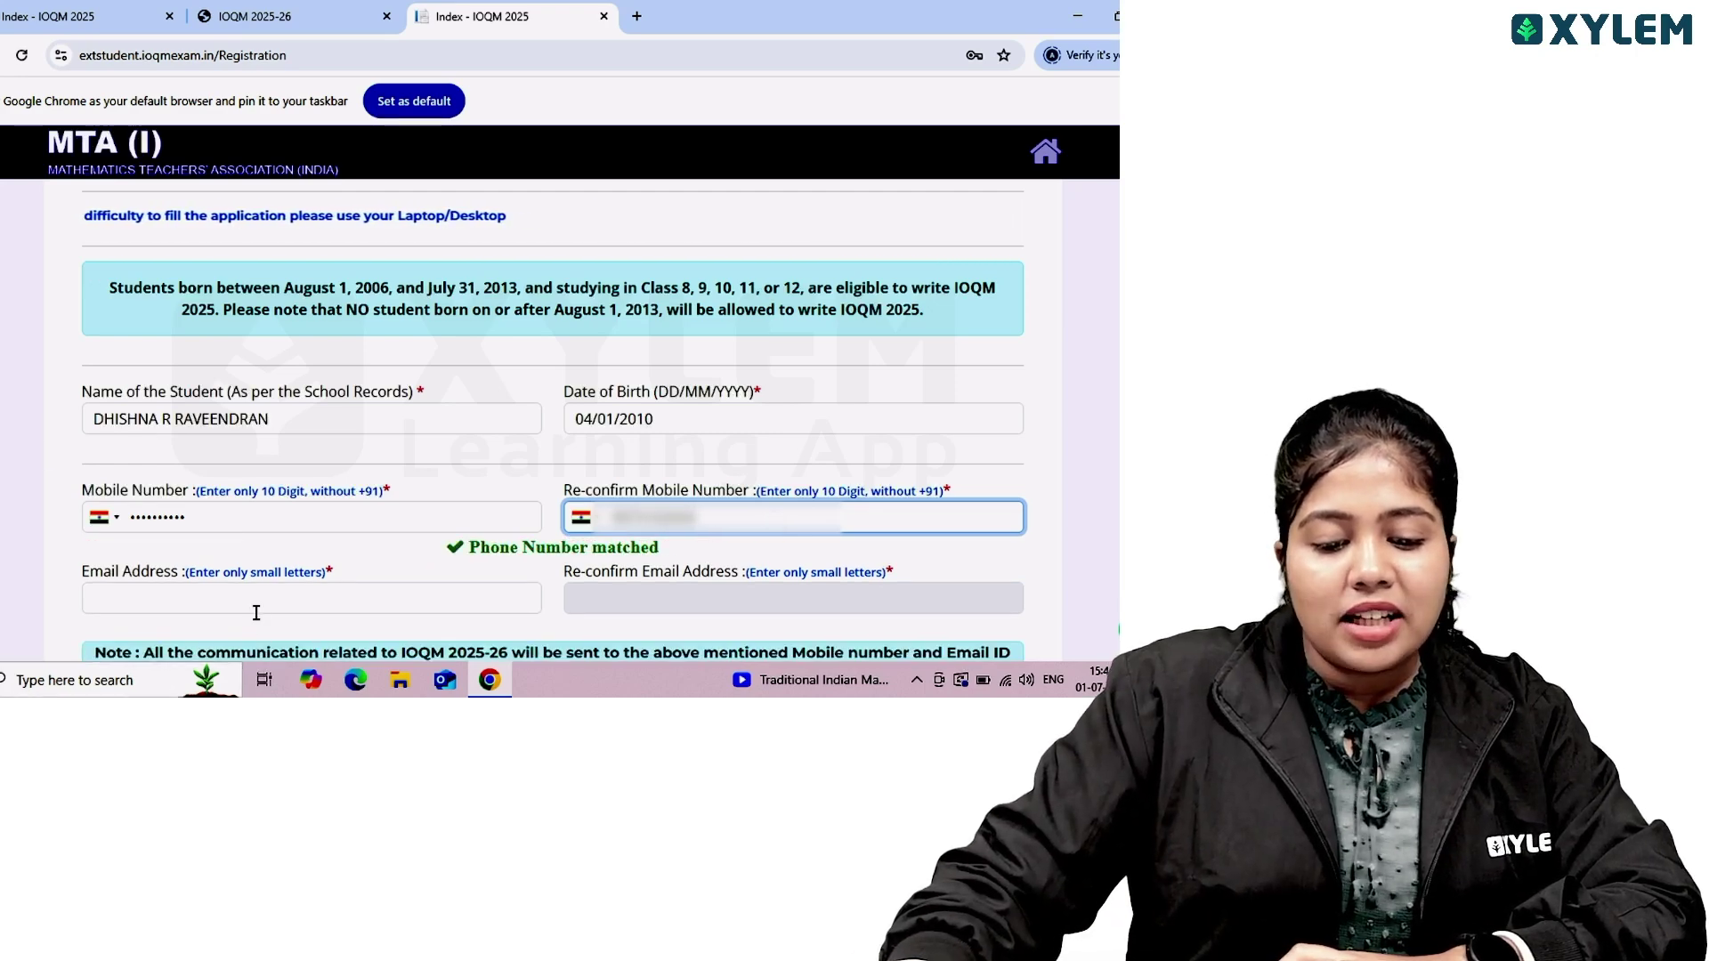
- Enter the student's email address, correcting a typo, and start its re-confirmation
{"action": "left_click", "coordinate": [256, 610]}
{"action": "type", "text": "d"}
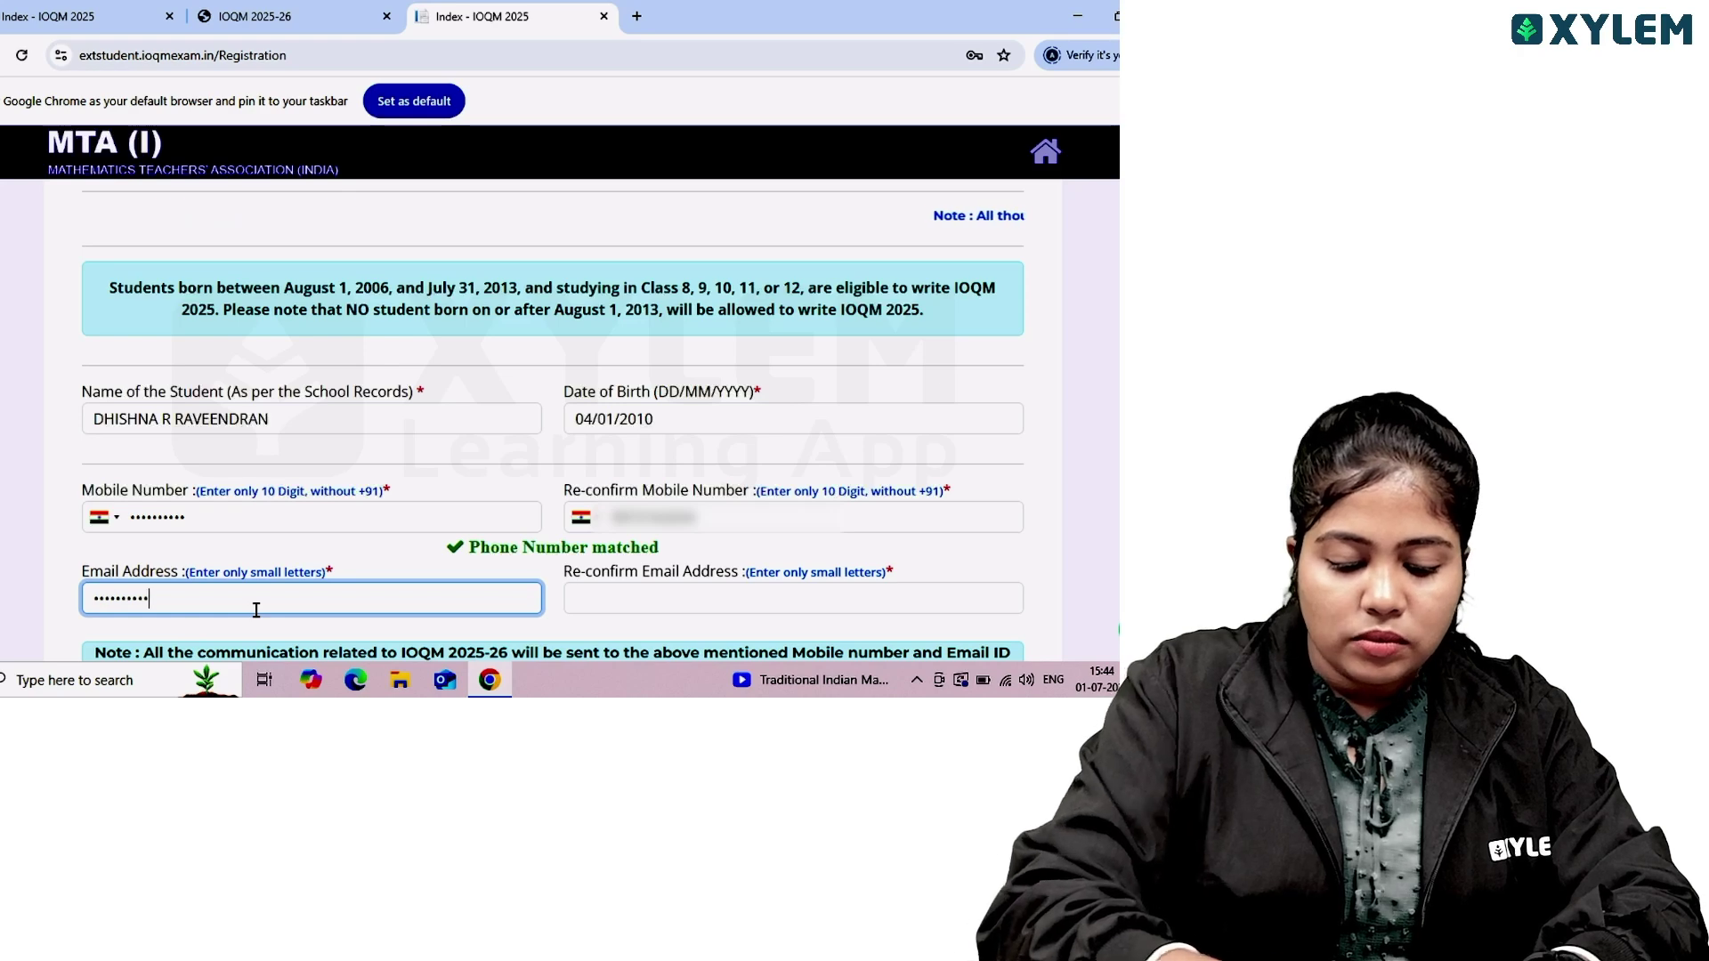
{"action": "type", "text": "••••••"}
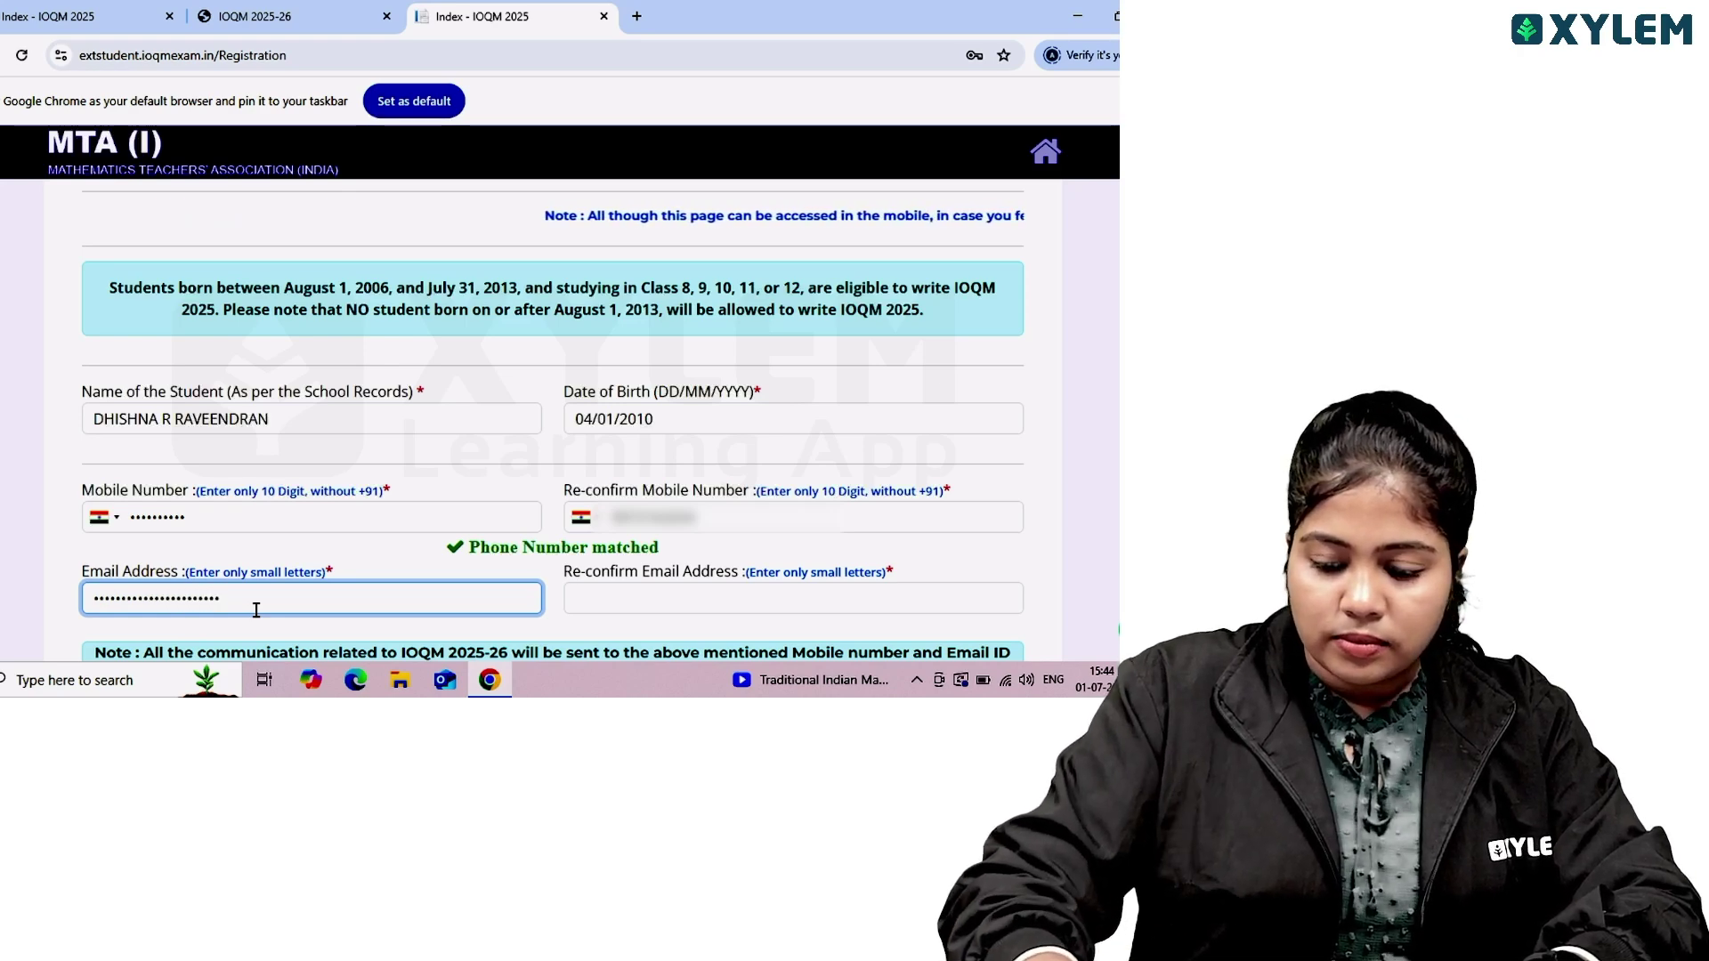
{"action": "key", "text": "ctrl+a"}
{"action": "key", "text": "BackSpace"}
{"action": "type", "text": "•••••••••••••••••"}
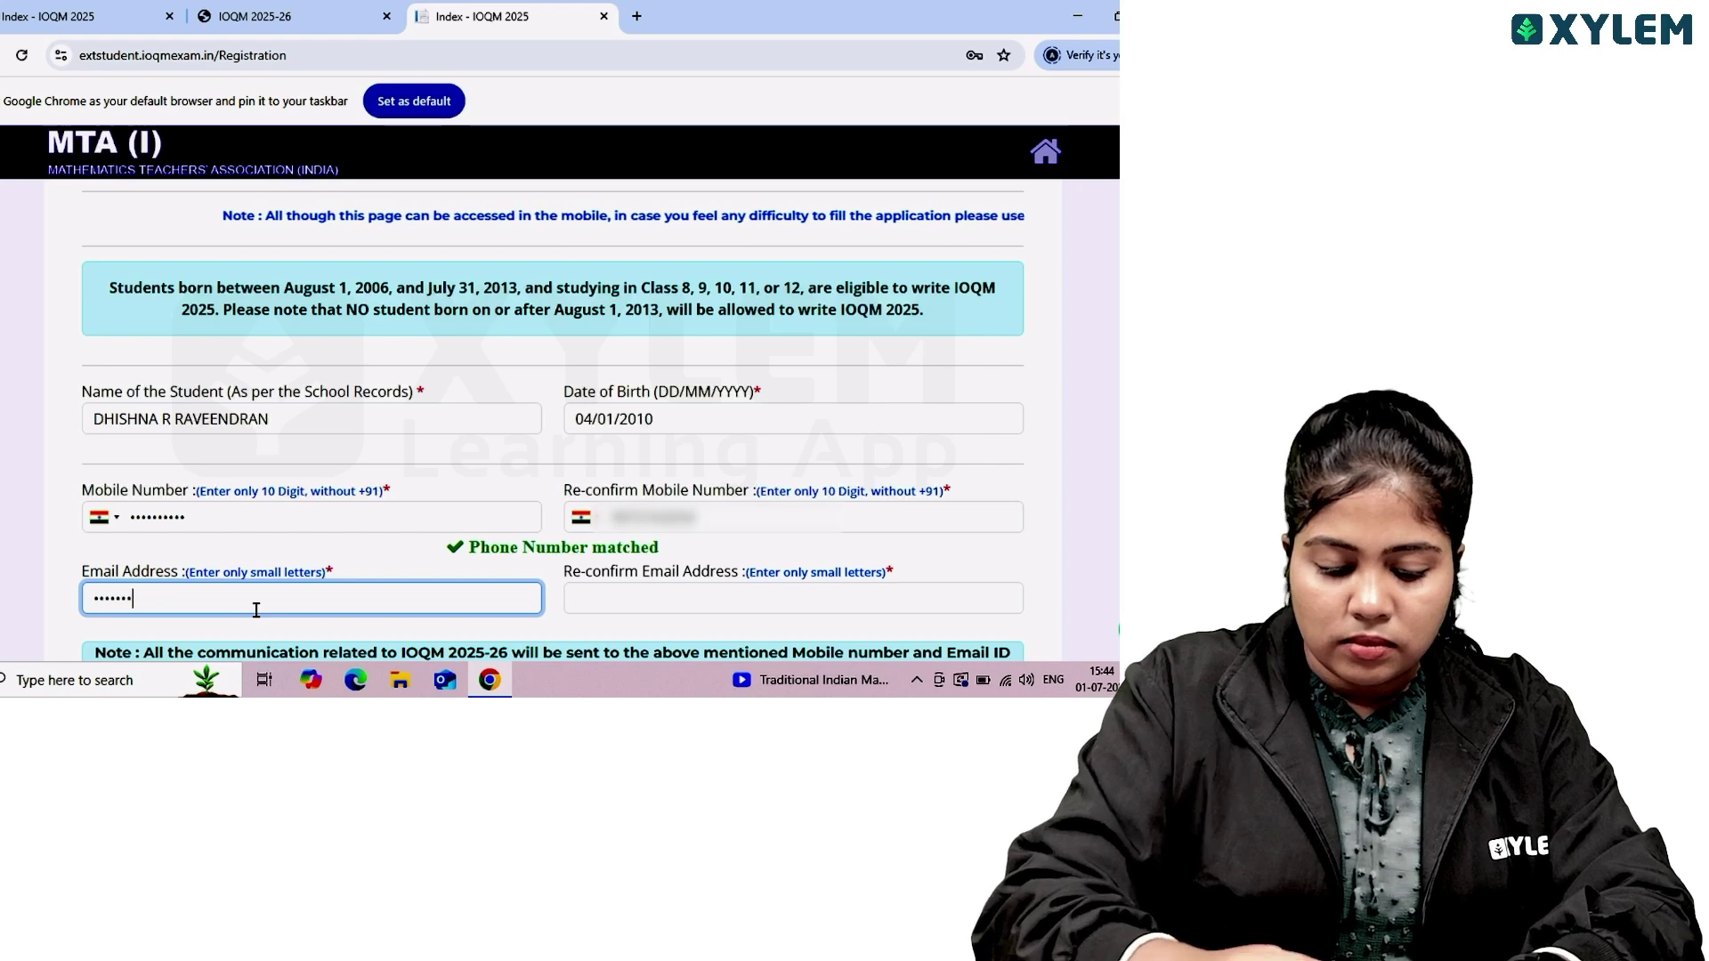
{"action": "type", "text": "••••••••"}
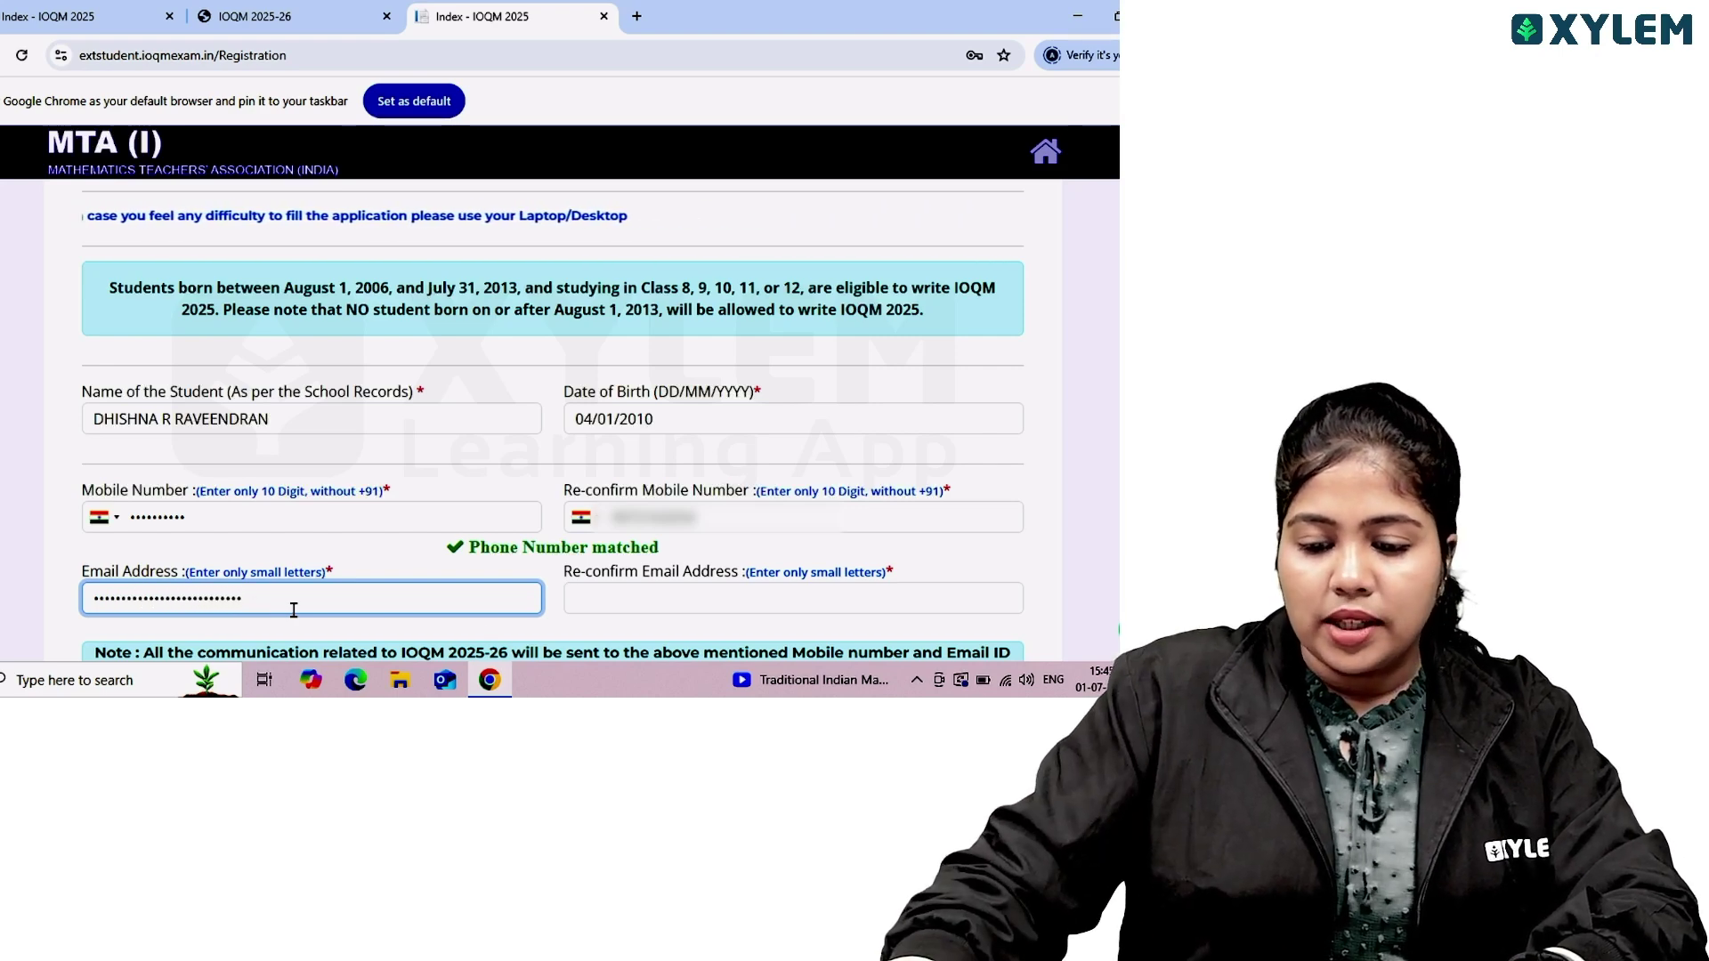
{"action": "left_click", "coordinate": [657, 601]}
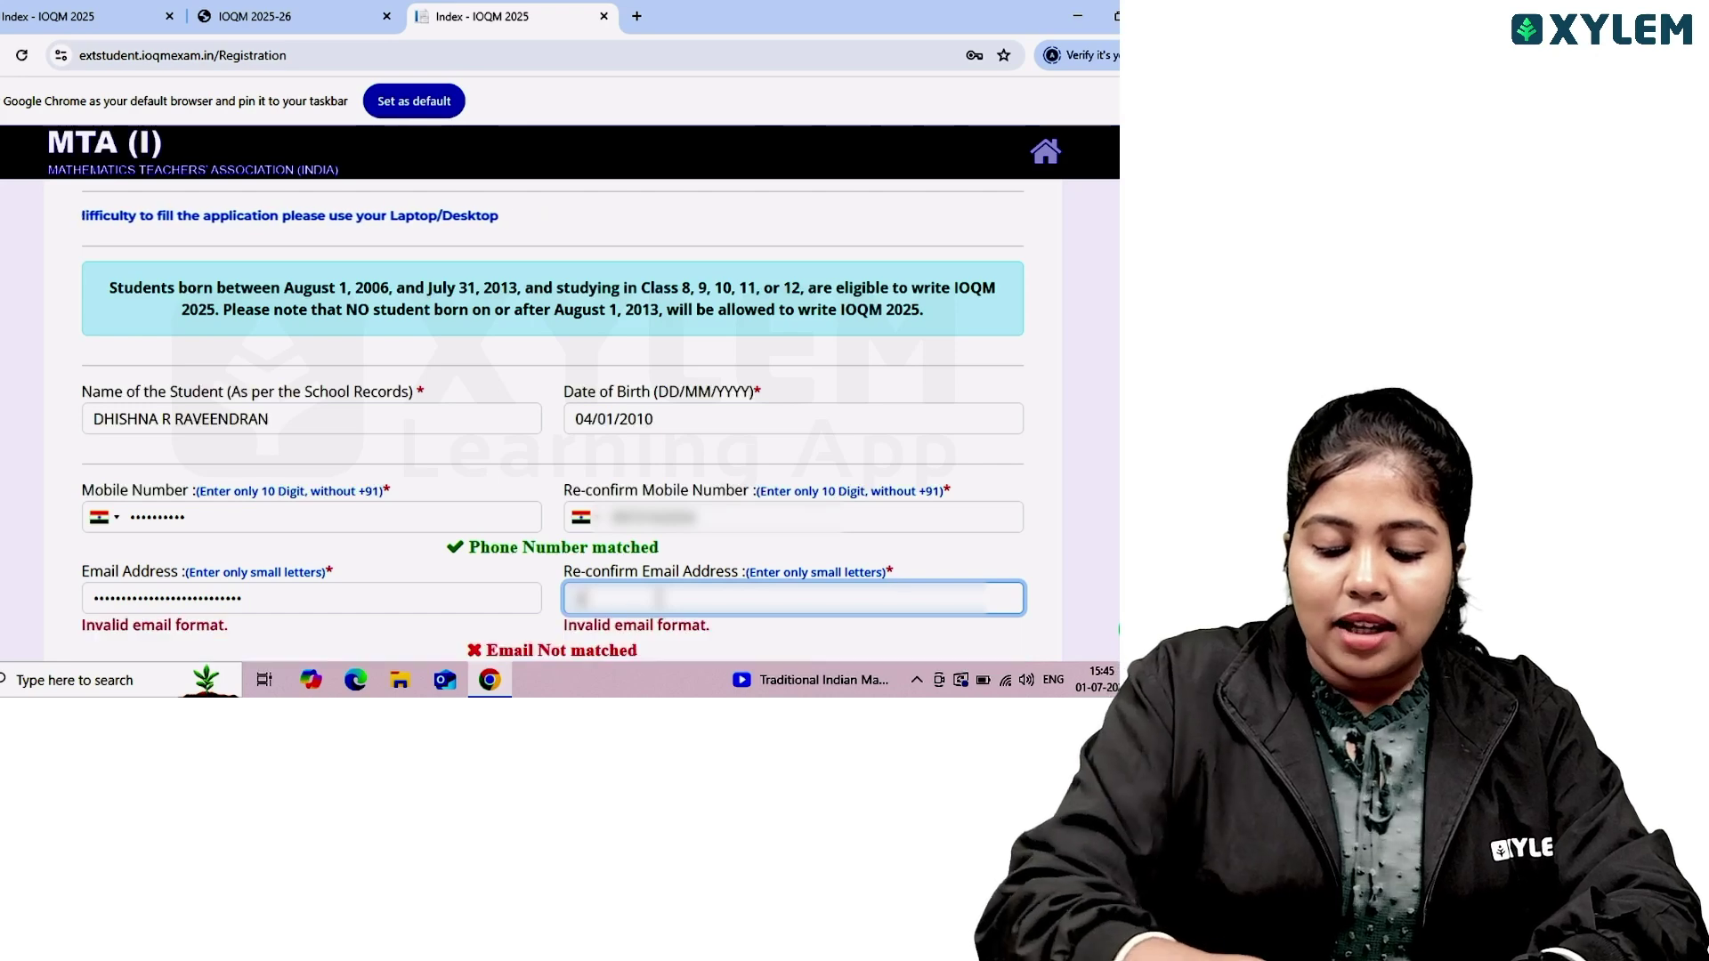
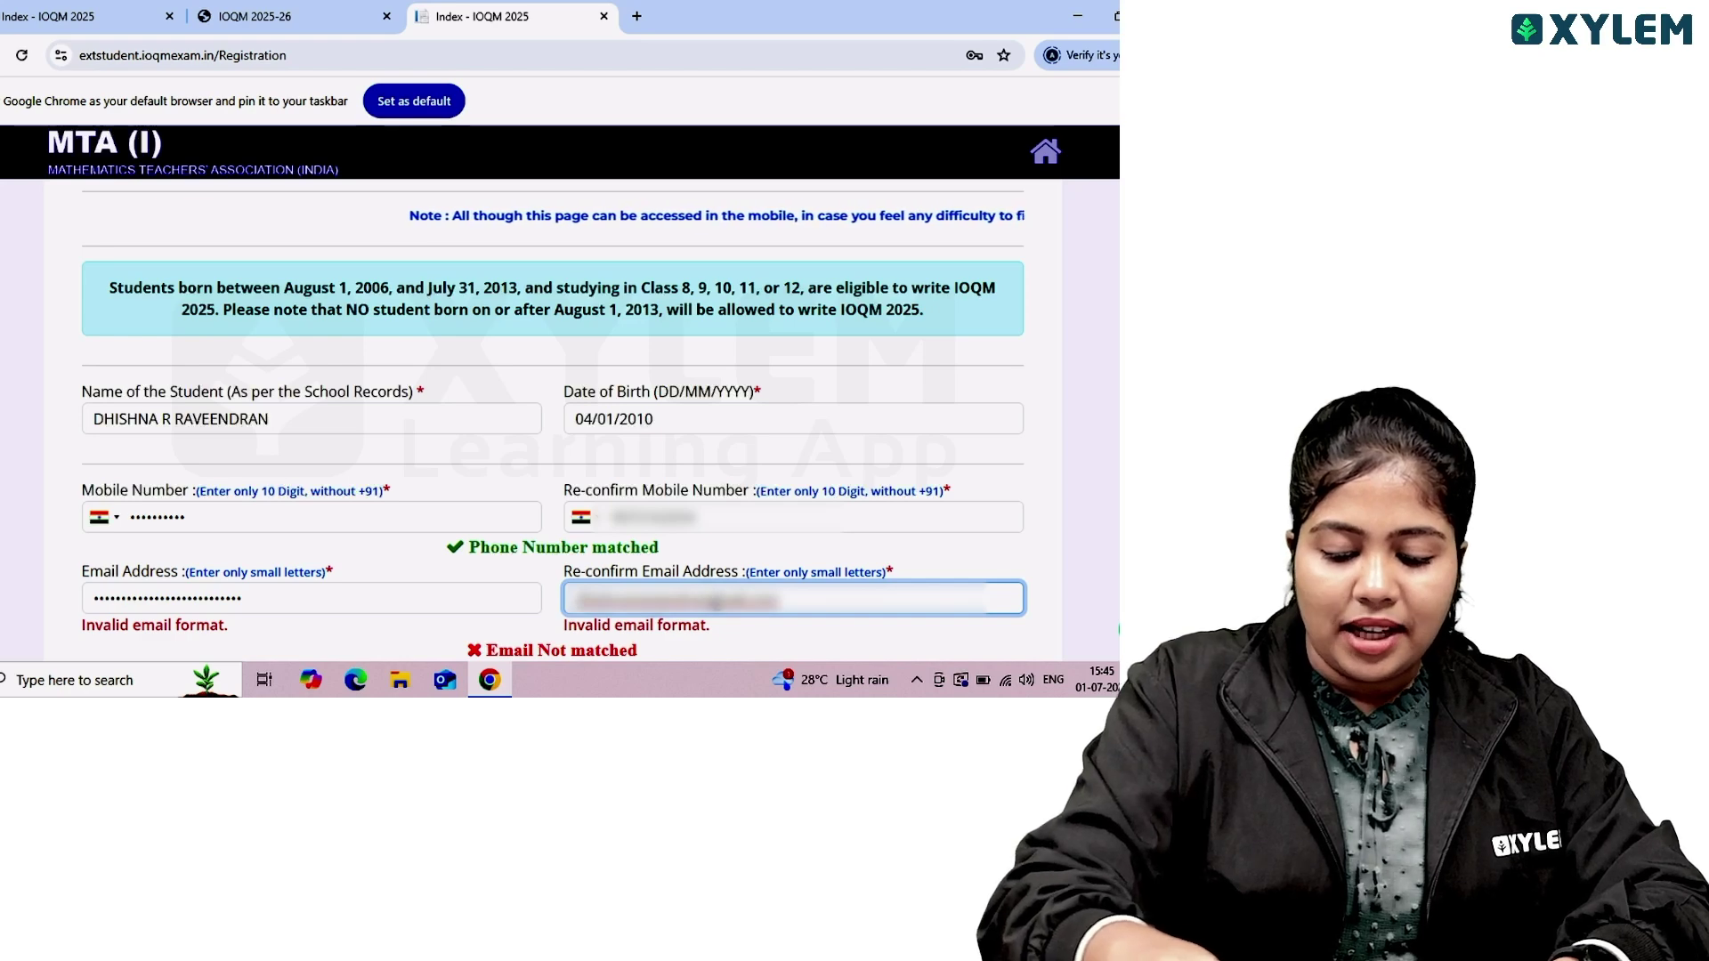
- Finish the email confirmation, generate the OTP and acknowledge the sent notice
{"action": "type", "text": "m"}
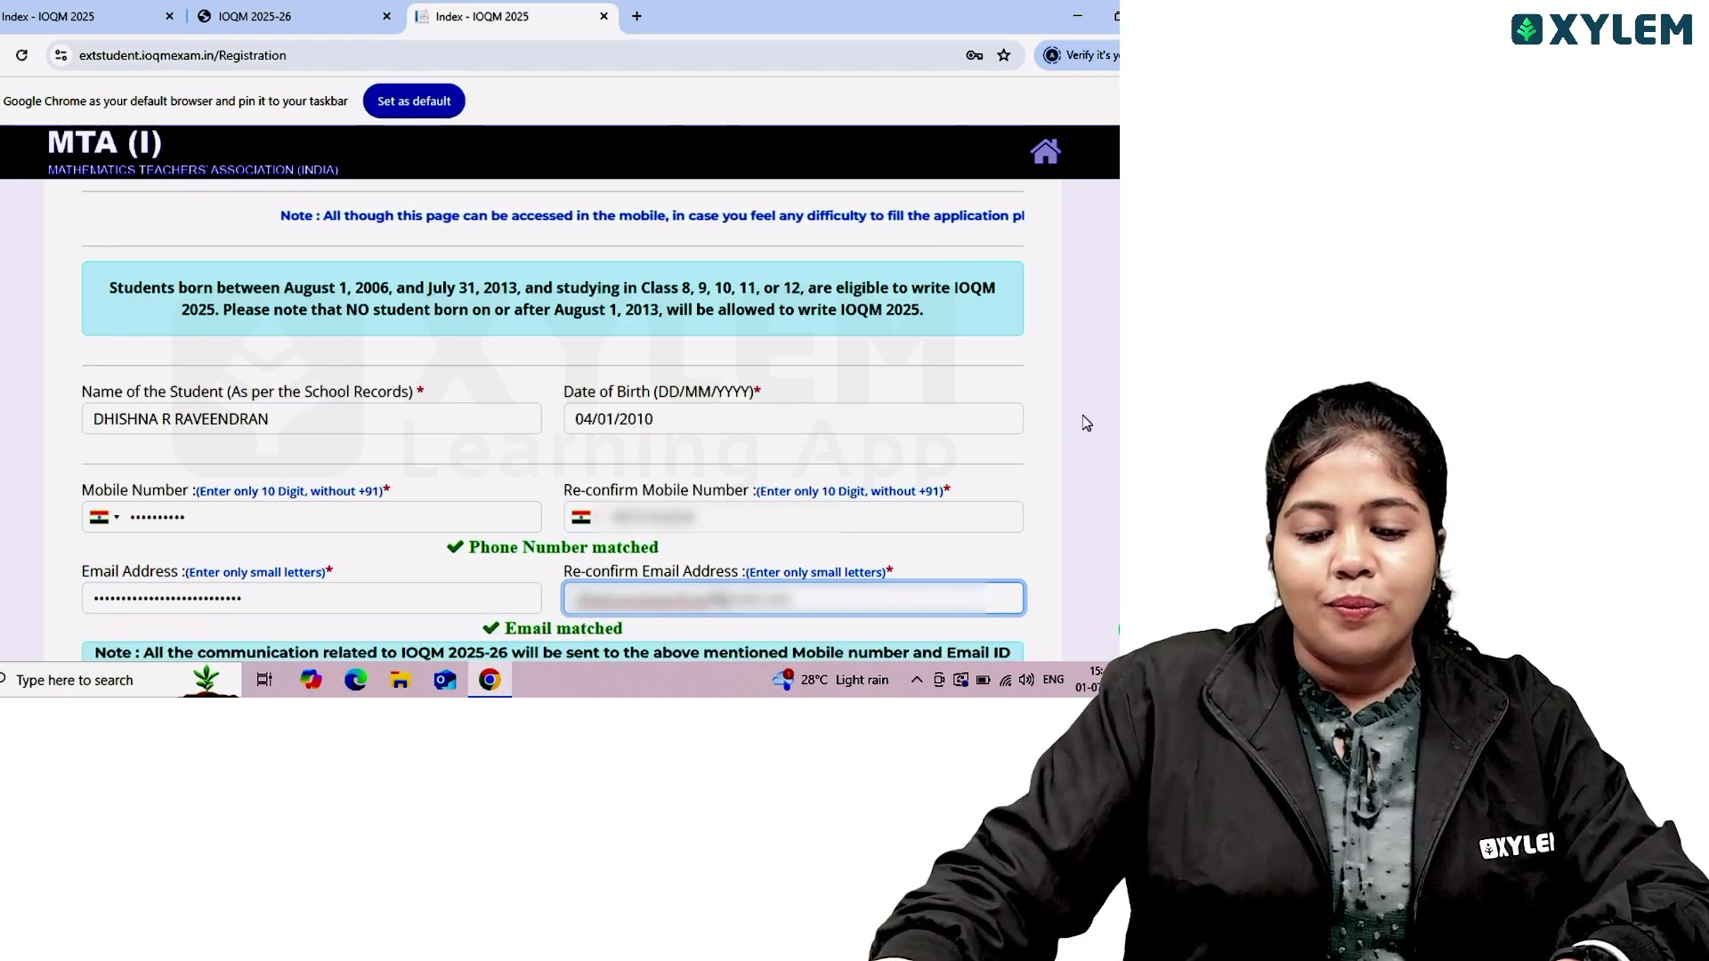
{"action": "scroll", "coordinate": [746, 409], "scroll_direction": "down", "scroll_amount": 1}
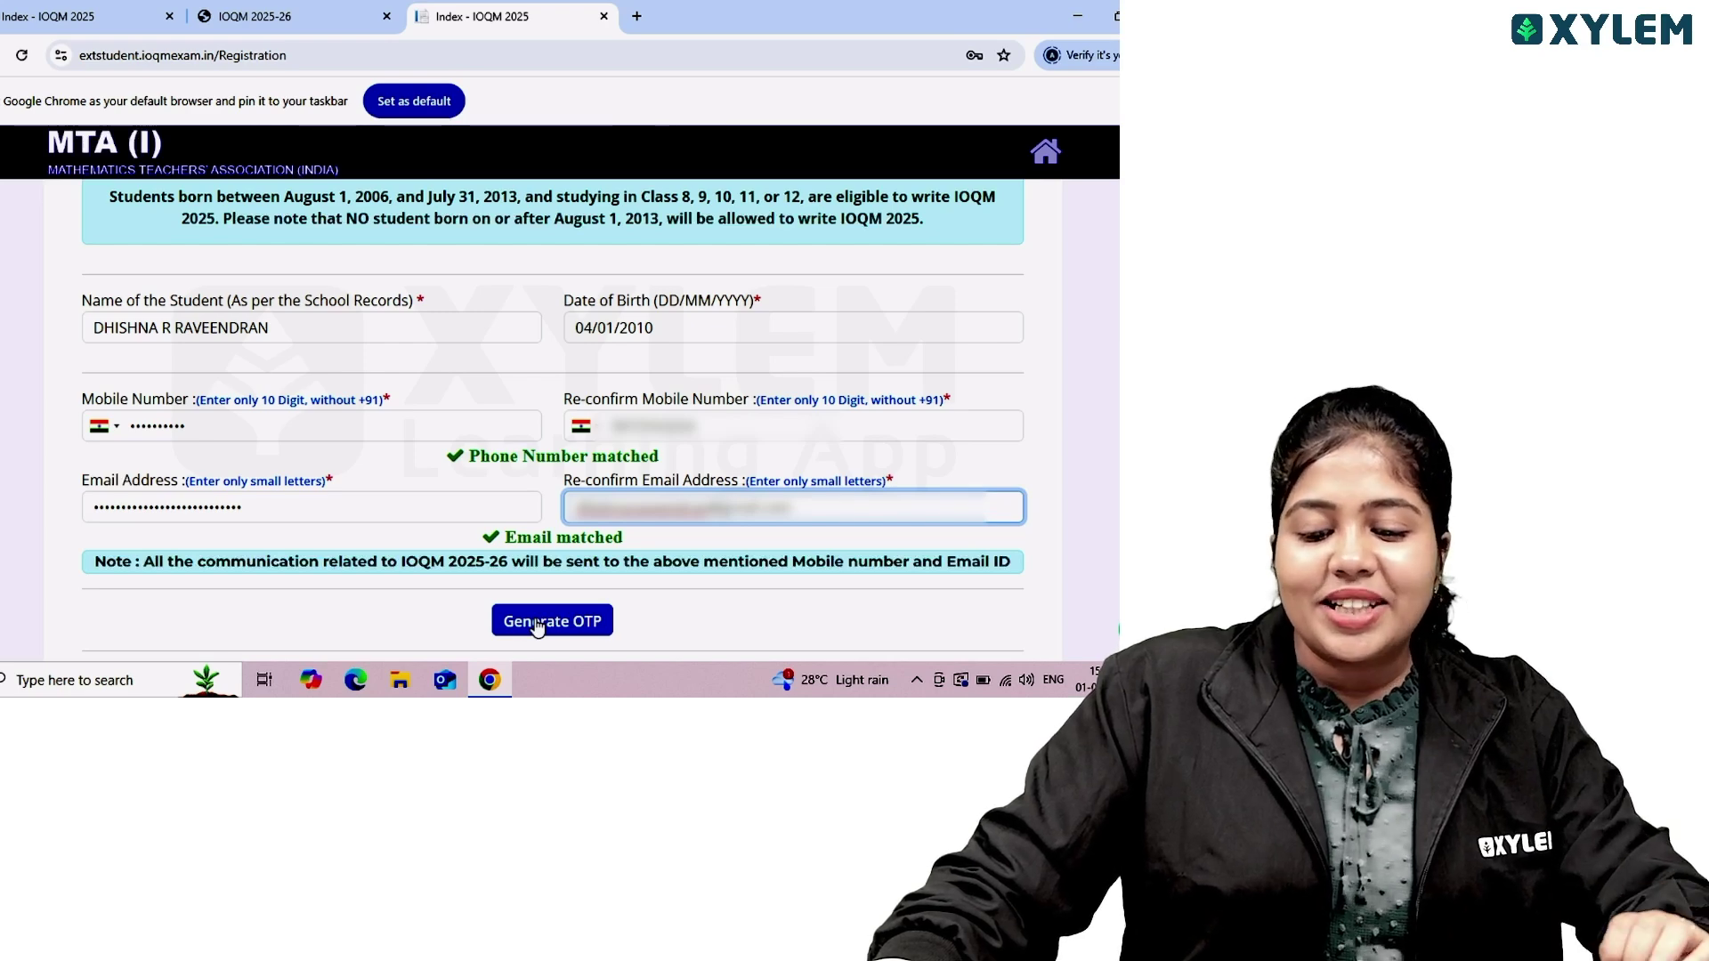
{"action": "left_click", "coordinate": [537, 626]}
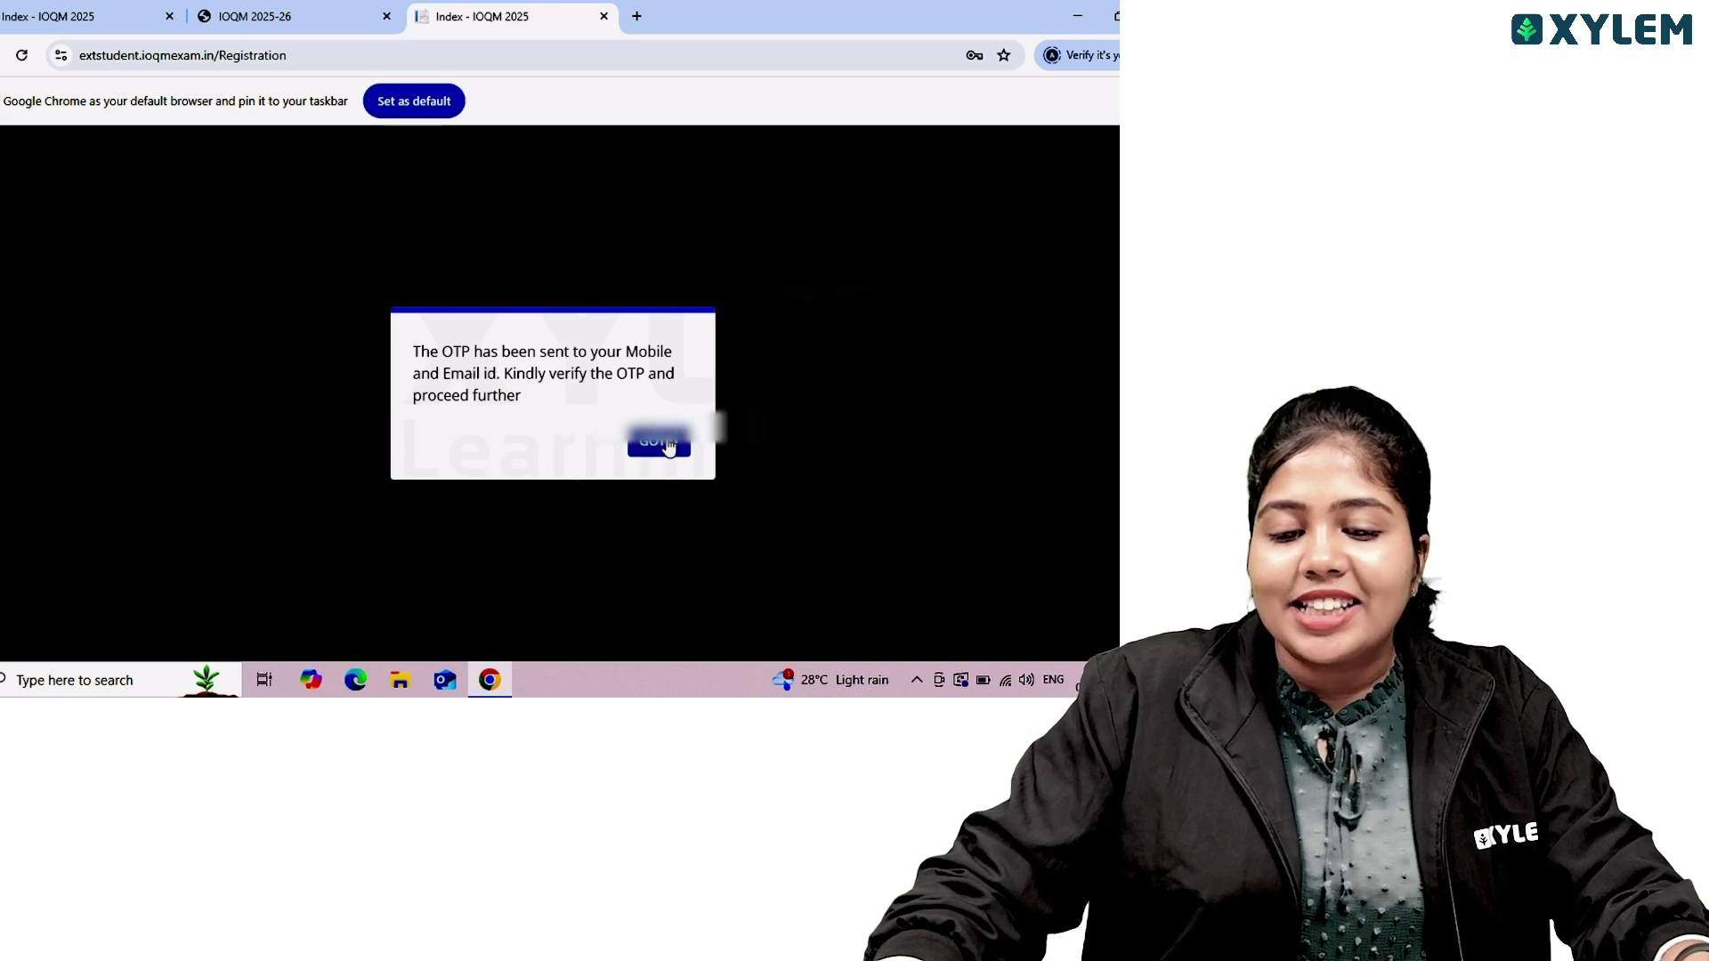
{"action": "left_click", "coordinate": [663, 442]}
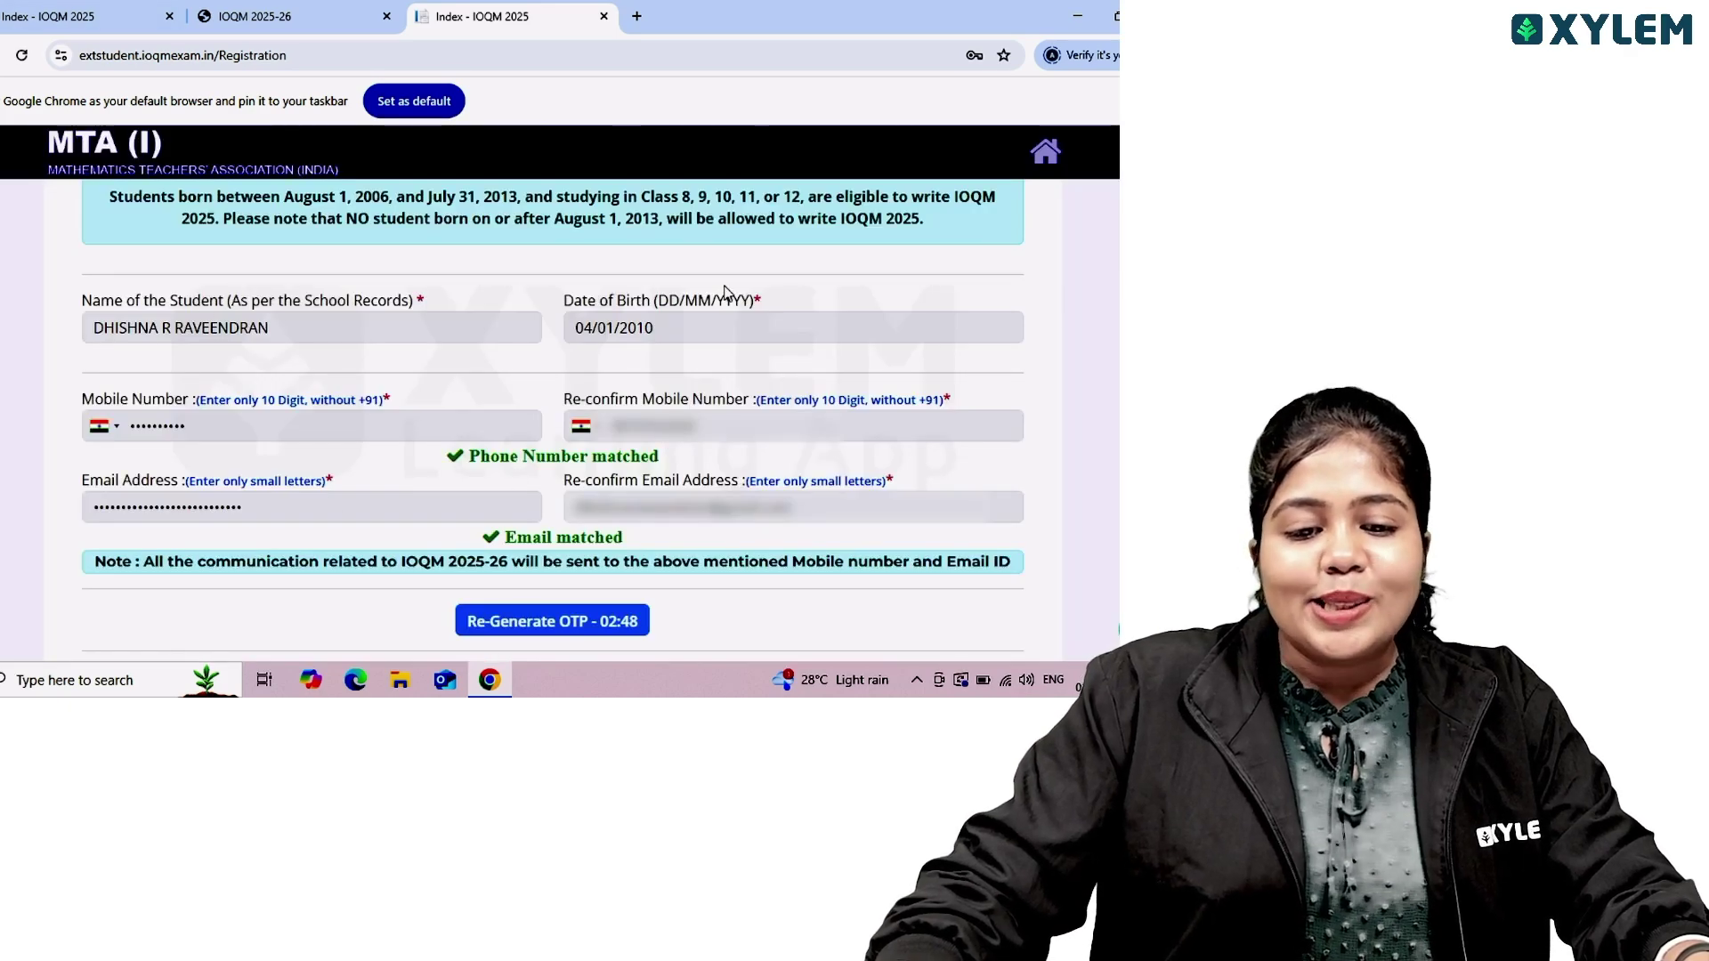
- Enter the received email OTP and mobile OTP codes in their boxes
{"action": "scroll", "coordinate": [728, 290], "scroll_direction": "down", "scroll_amount": 4}
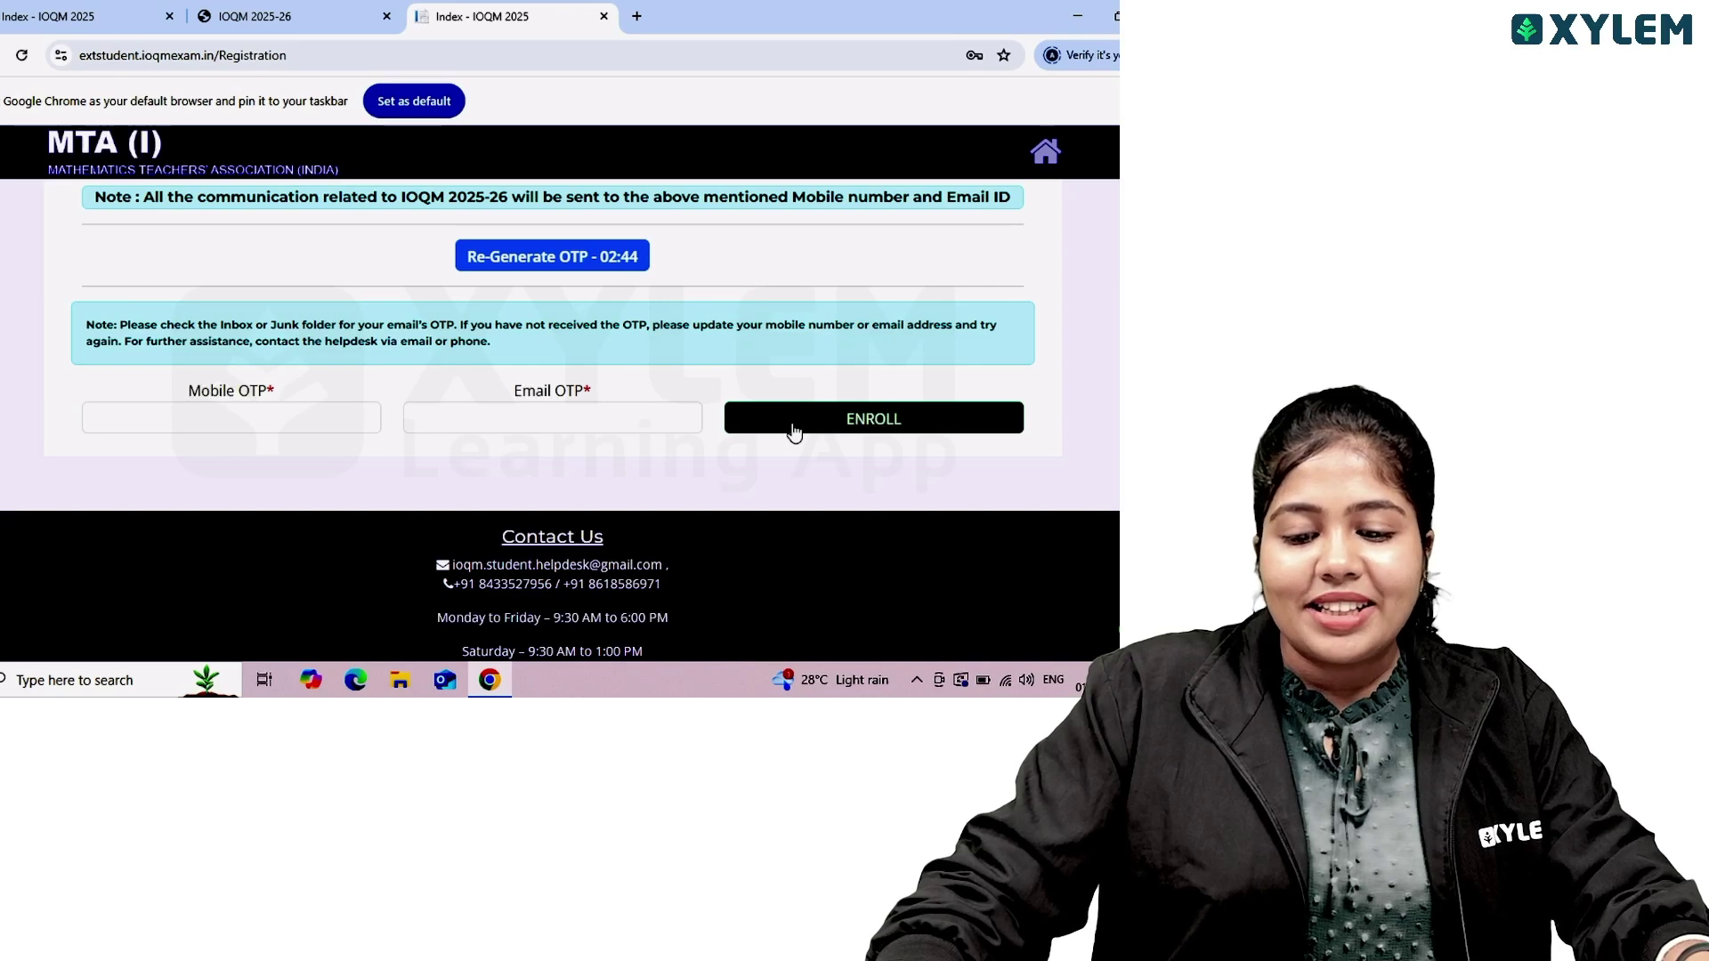
{"action": "left_click", "coordinate": [265, 421]}
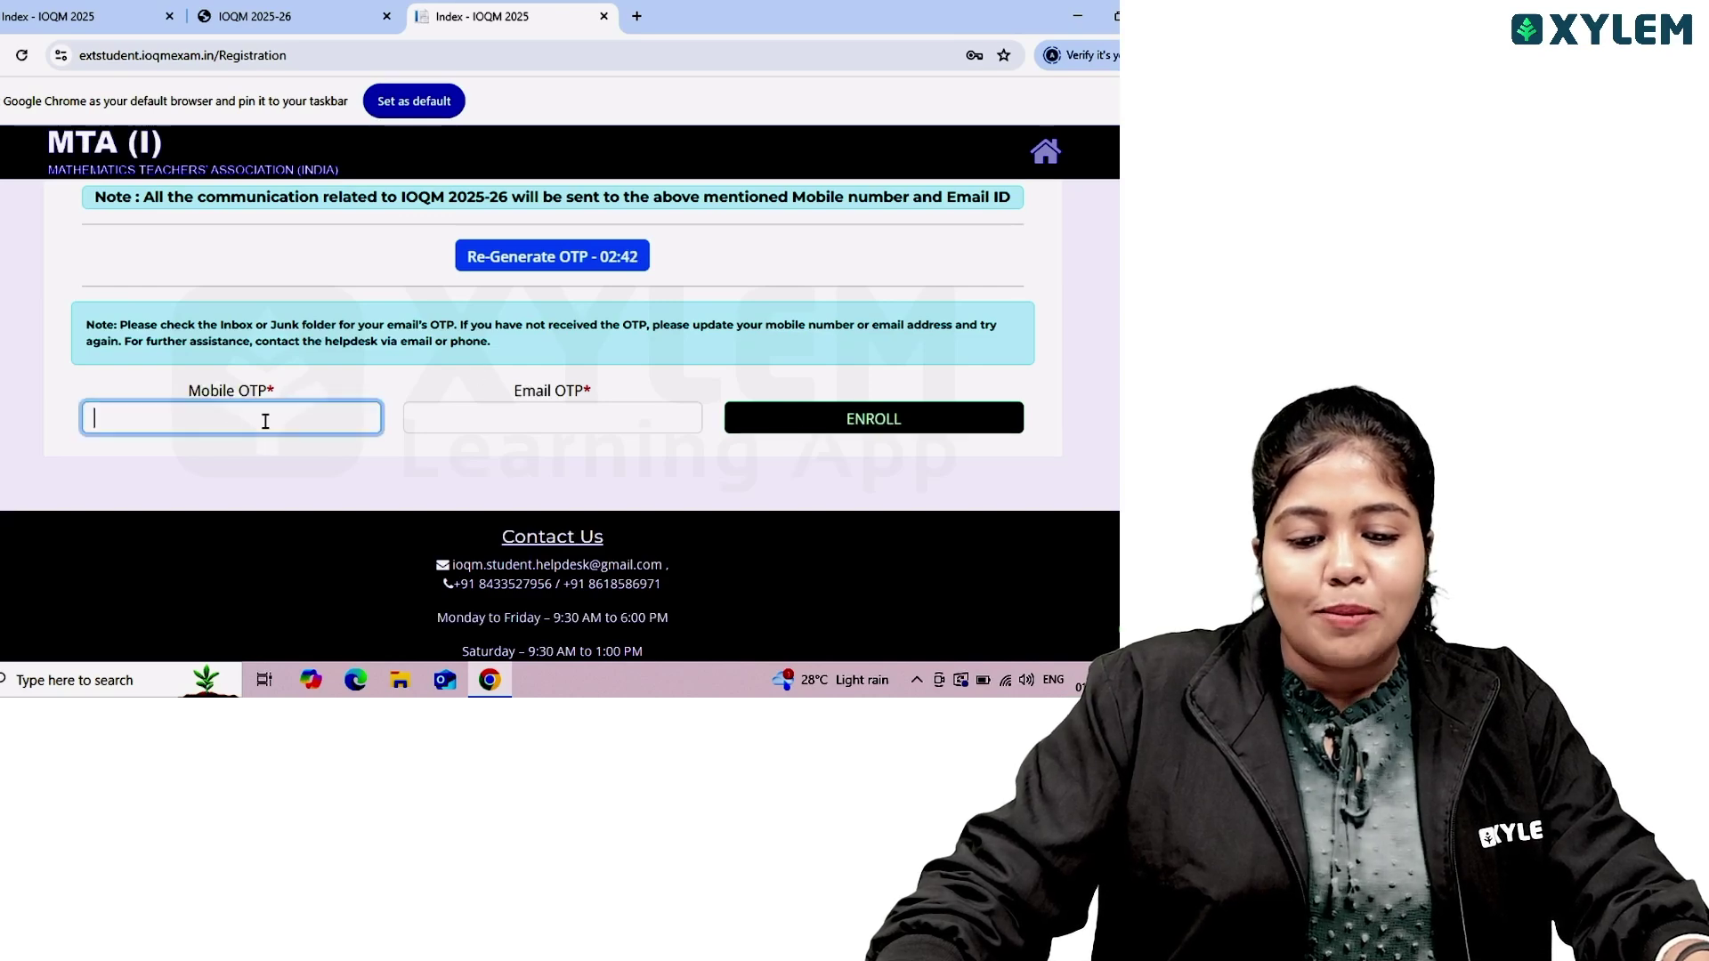
{"action": "left_click", "coordinate": [548, 427]}
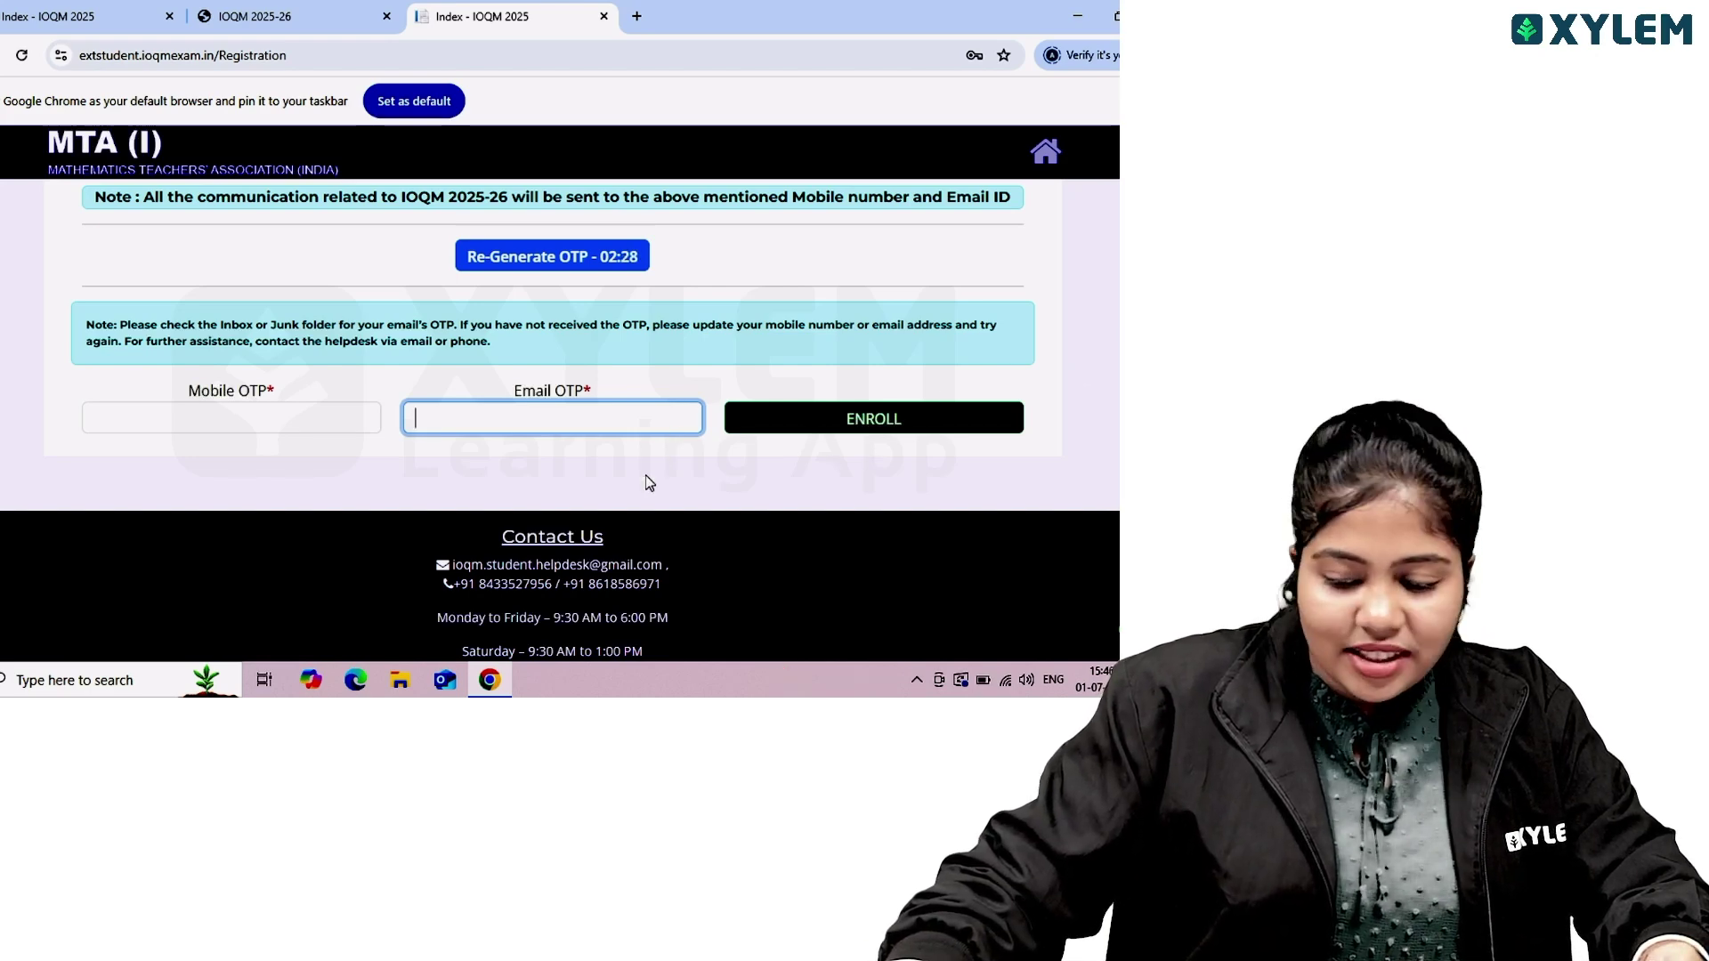
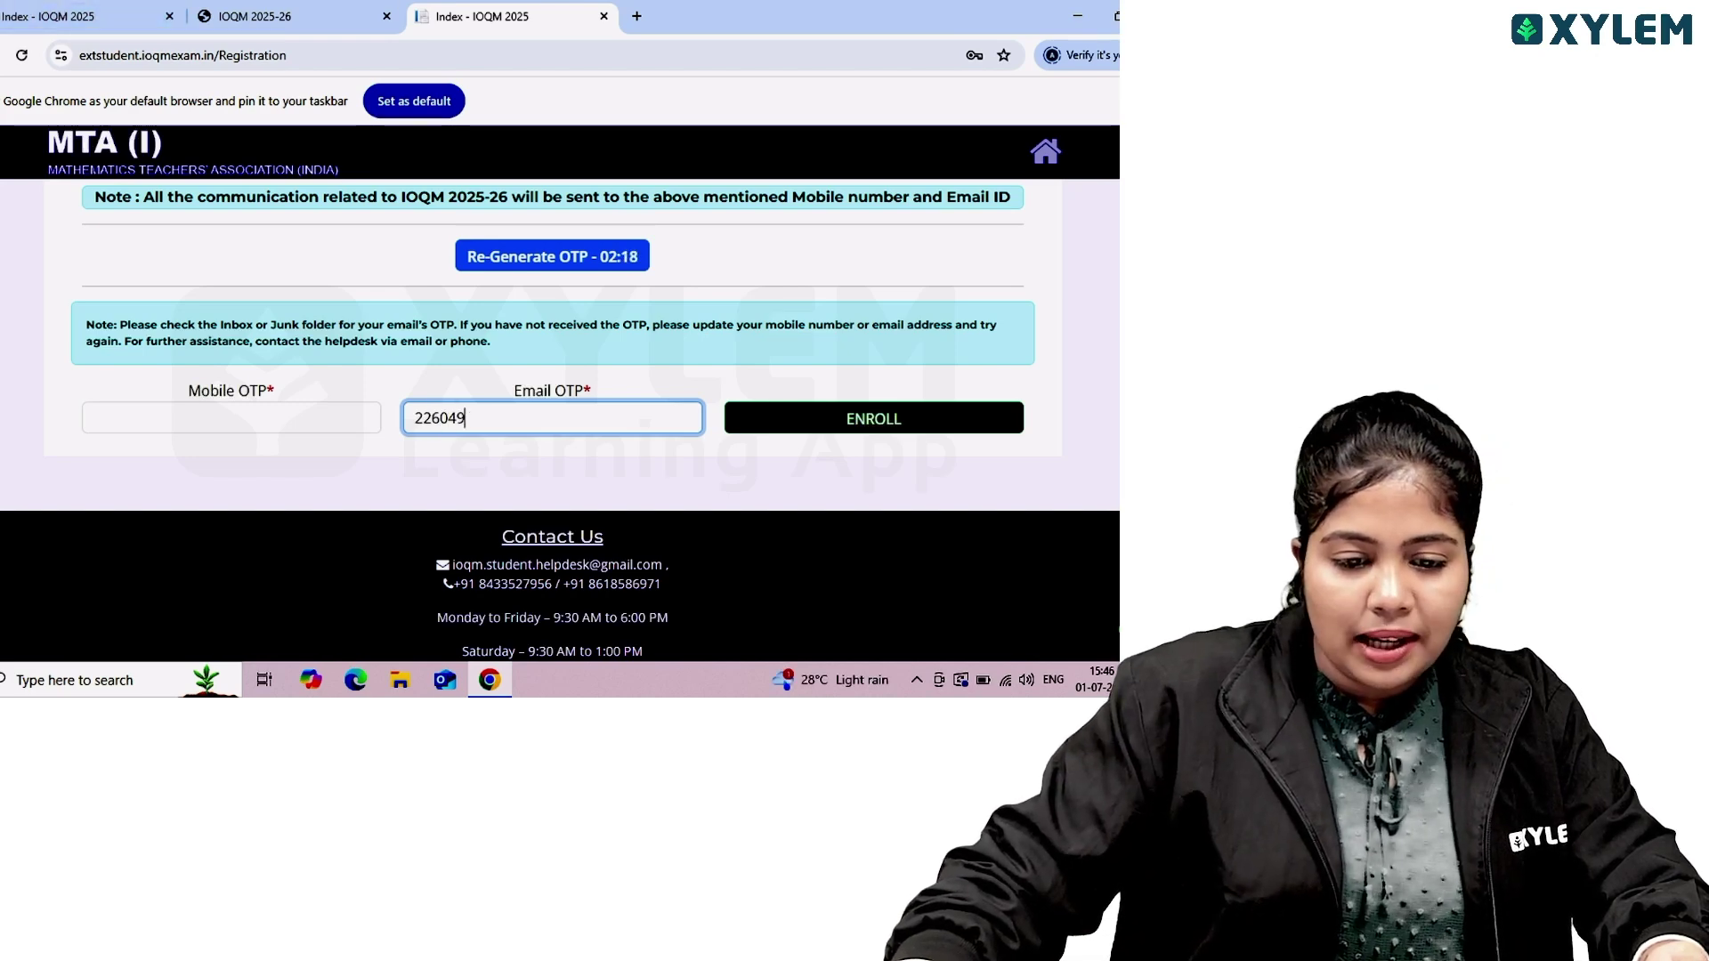
{"action": "left_click", "coordinate": [175, 427]}
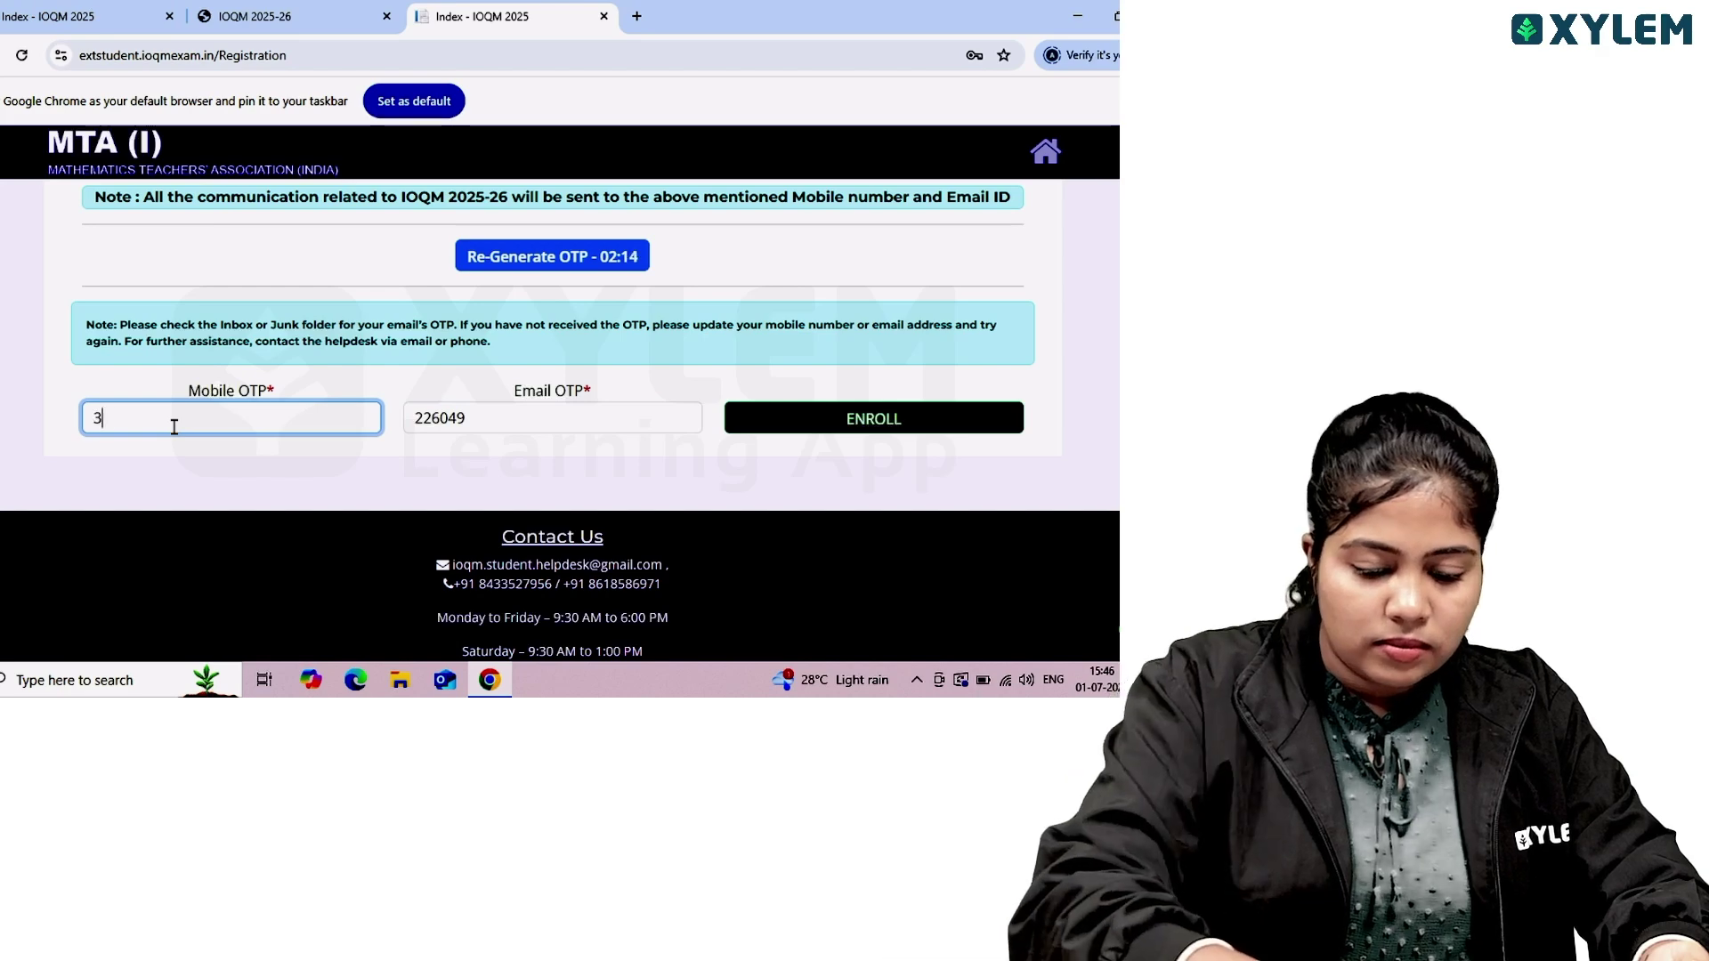
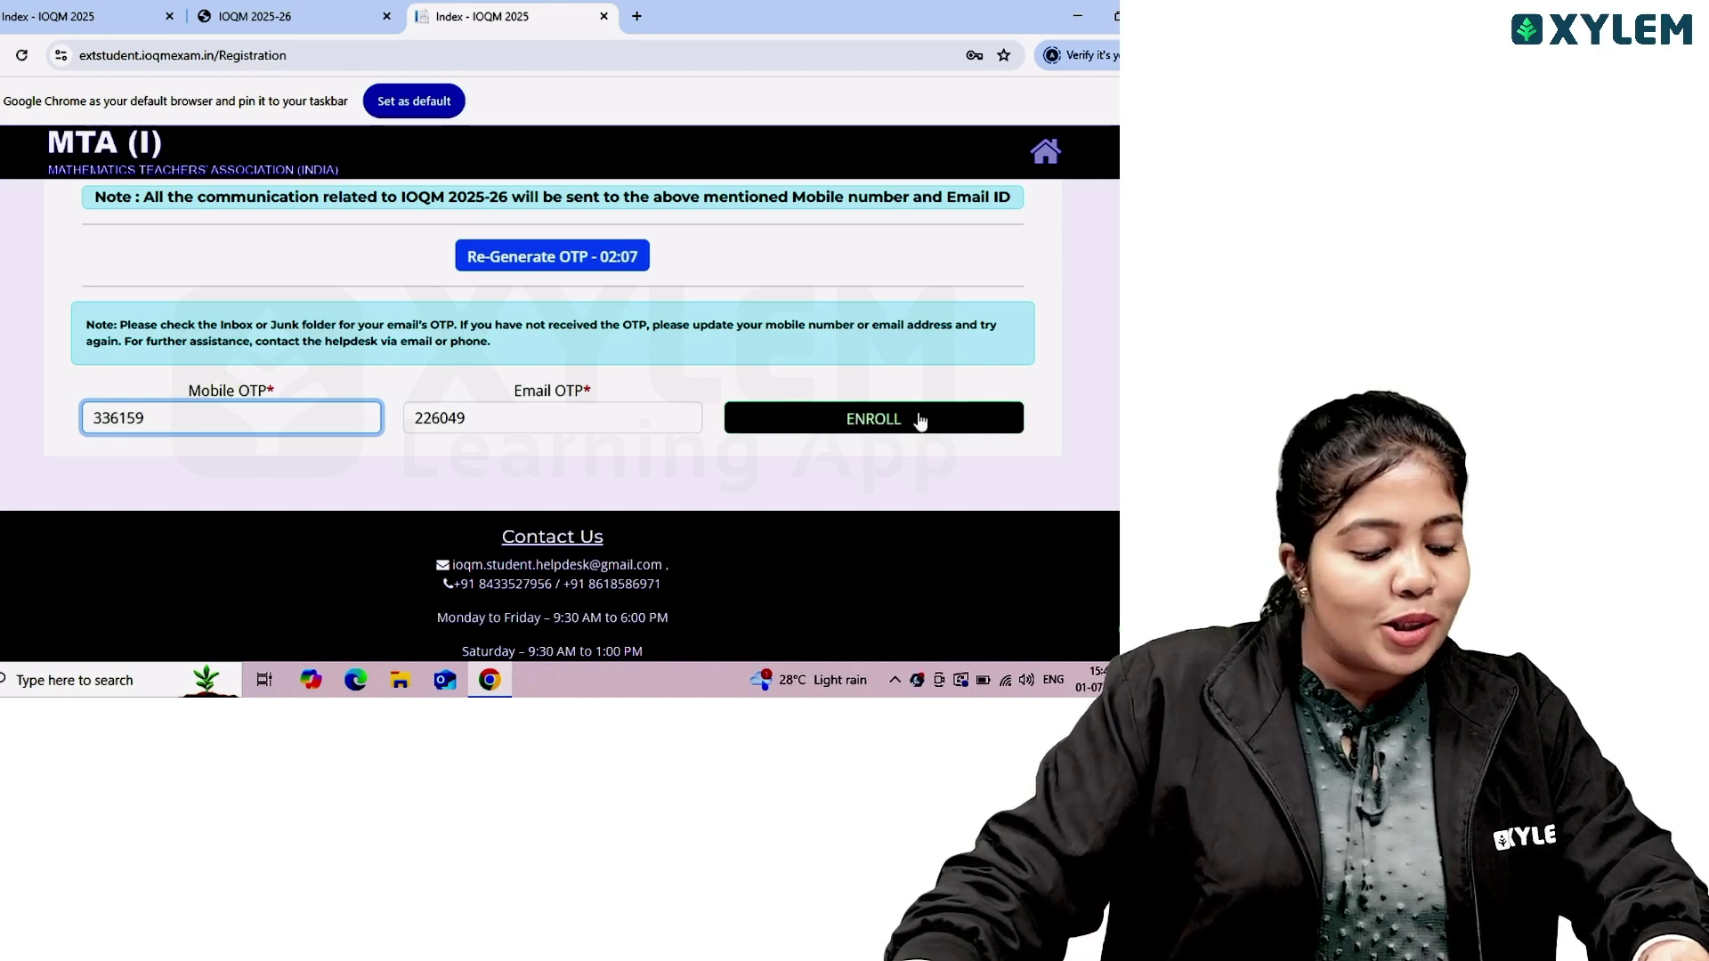
- Enroll, answer the survey with Friends and School Textbooks, and proceed
{"action": "left_click", "coordinate": [922, 420]}
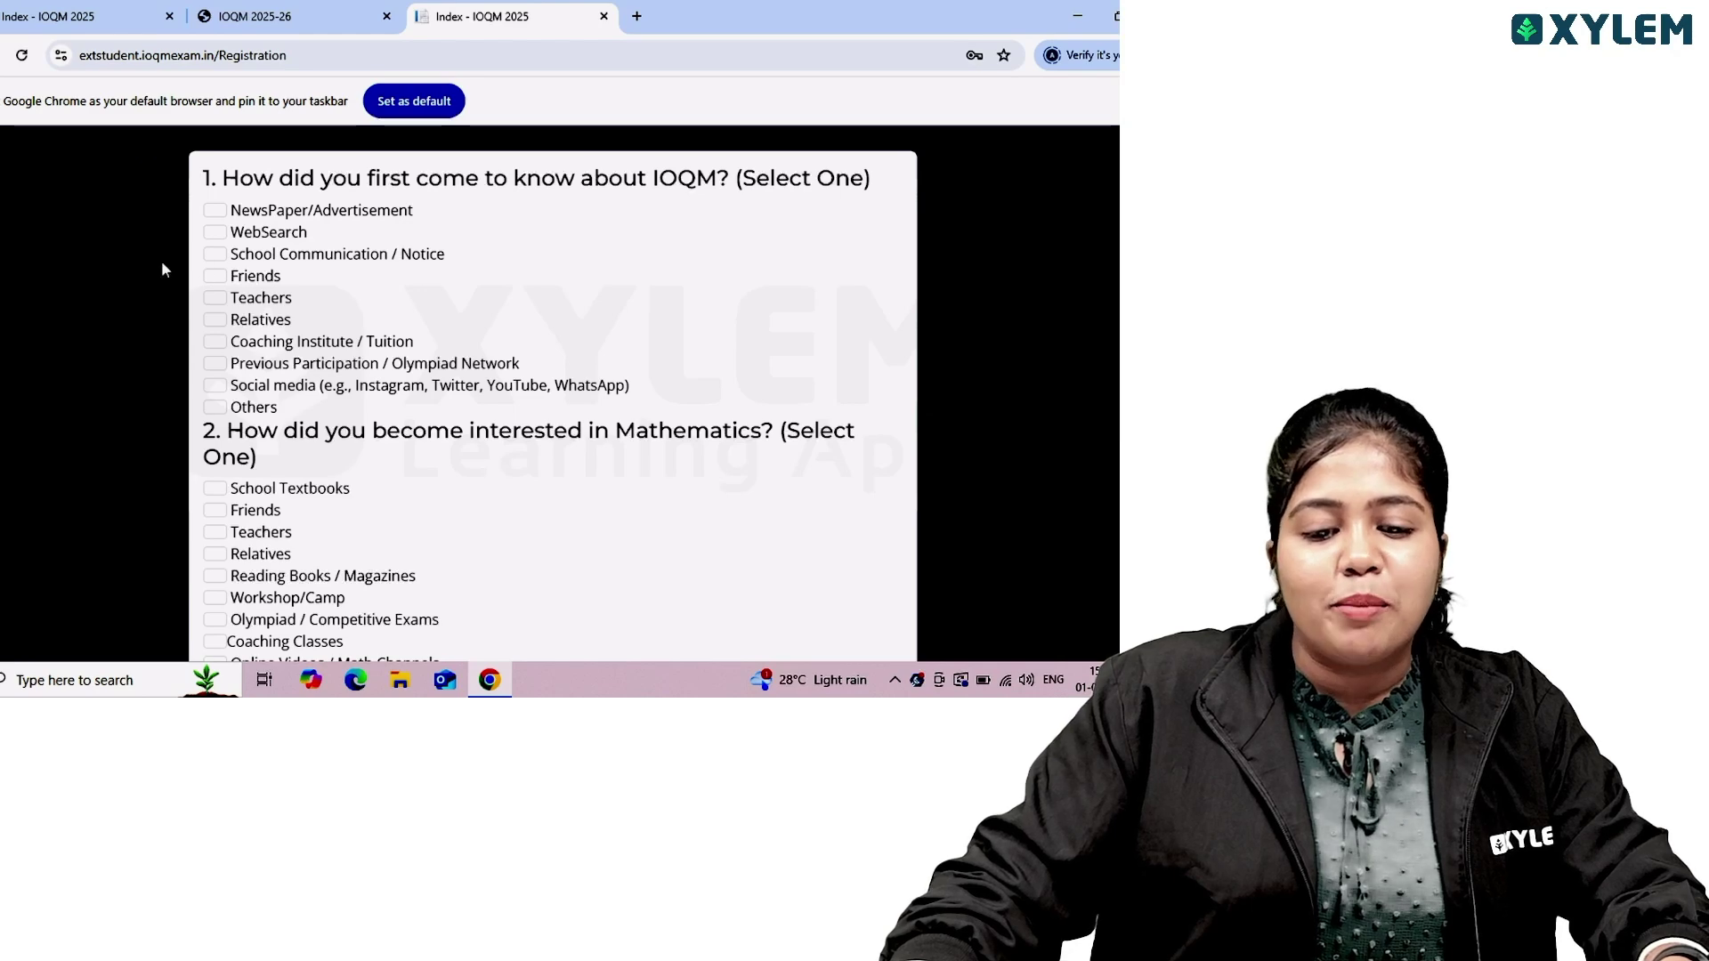
{"action": "left_click", "coordinate": [221, 277]}
{"action": "scroll", "coordinate": [708, 313], "scroll_direction": "down", "scroll_amount": 1}
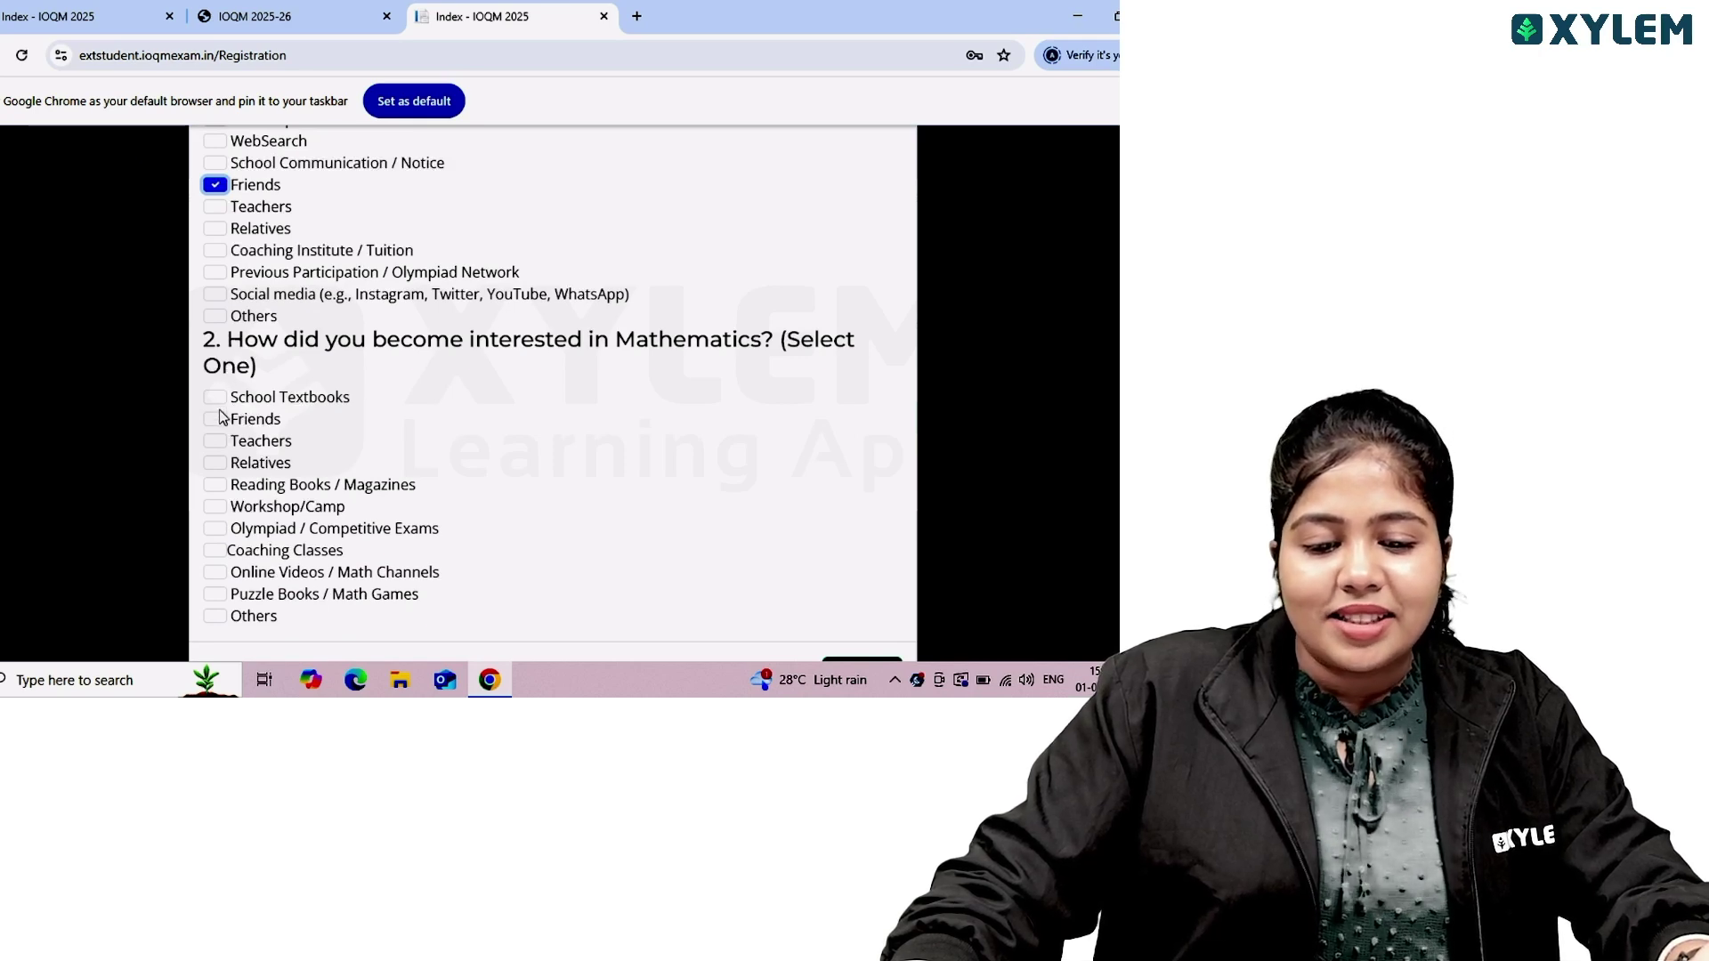
{"action": "left_click", "coordinate": [212, 402]}
{"action": "scroll", "coordinate": [419, 436], "scroll_direction": "down", "scroll_amount": 1}
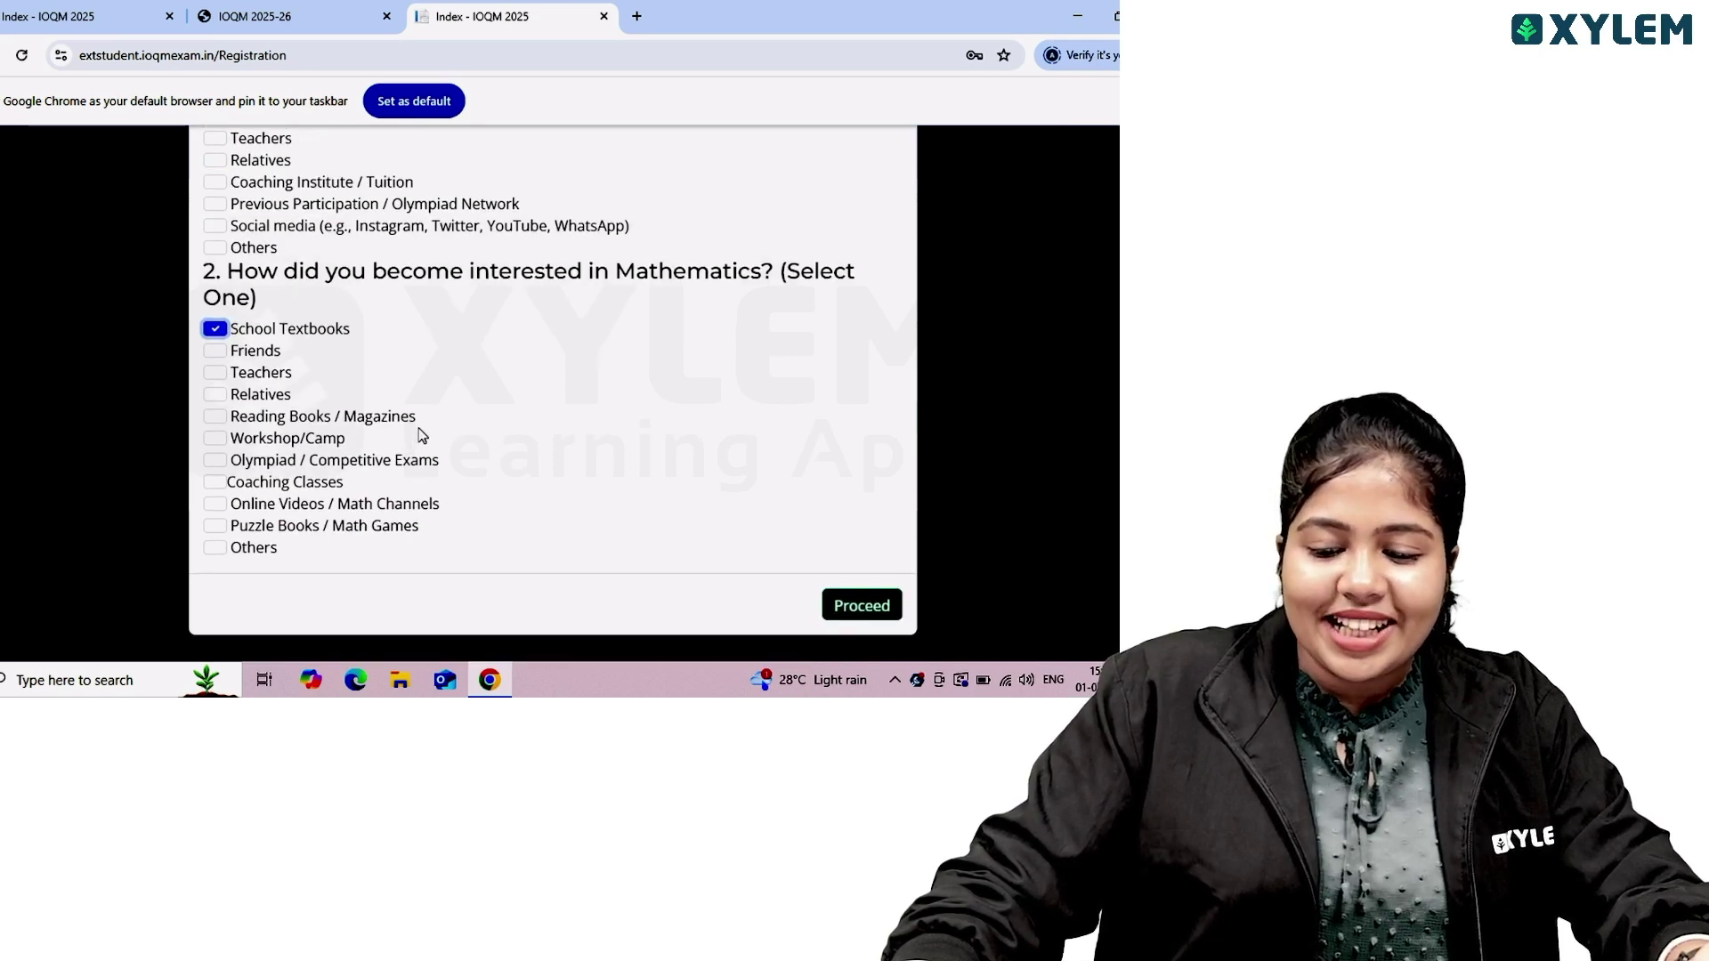
{"action": "left_click", "coordinate": [856, 606]}
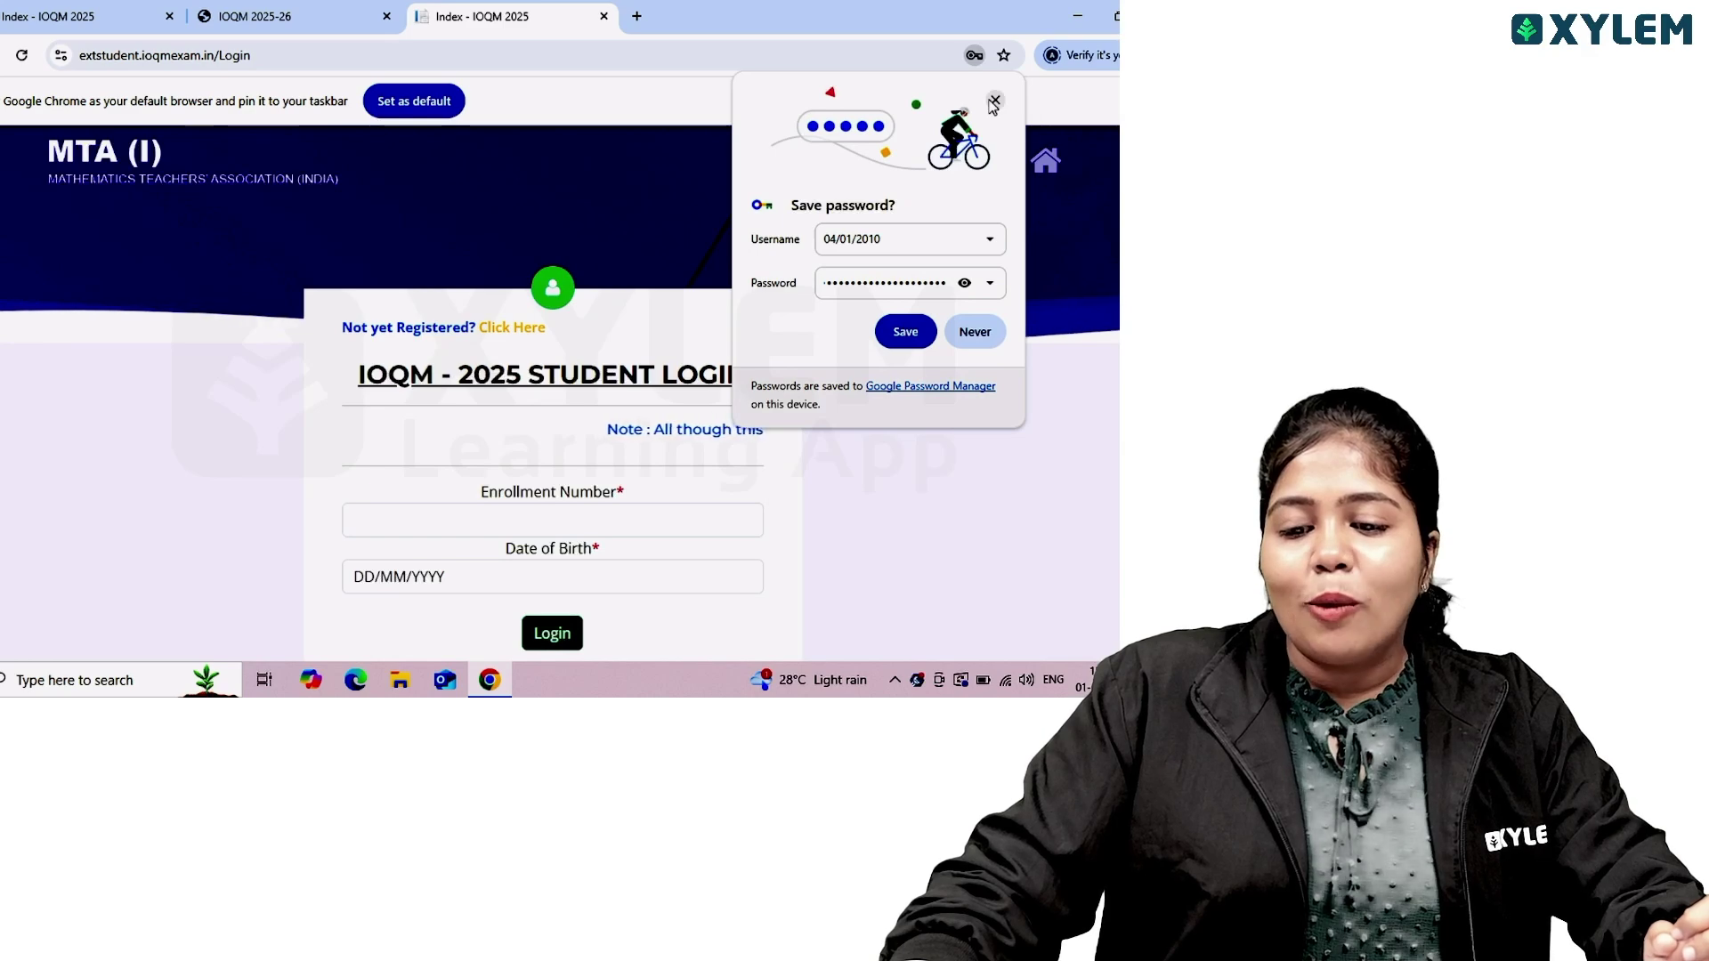
- Dismiss Chrome's save-password offer and type the enrollment number into the login form
{"action": "left_click", "coordinate": [906, 331]}
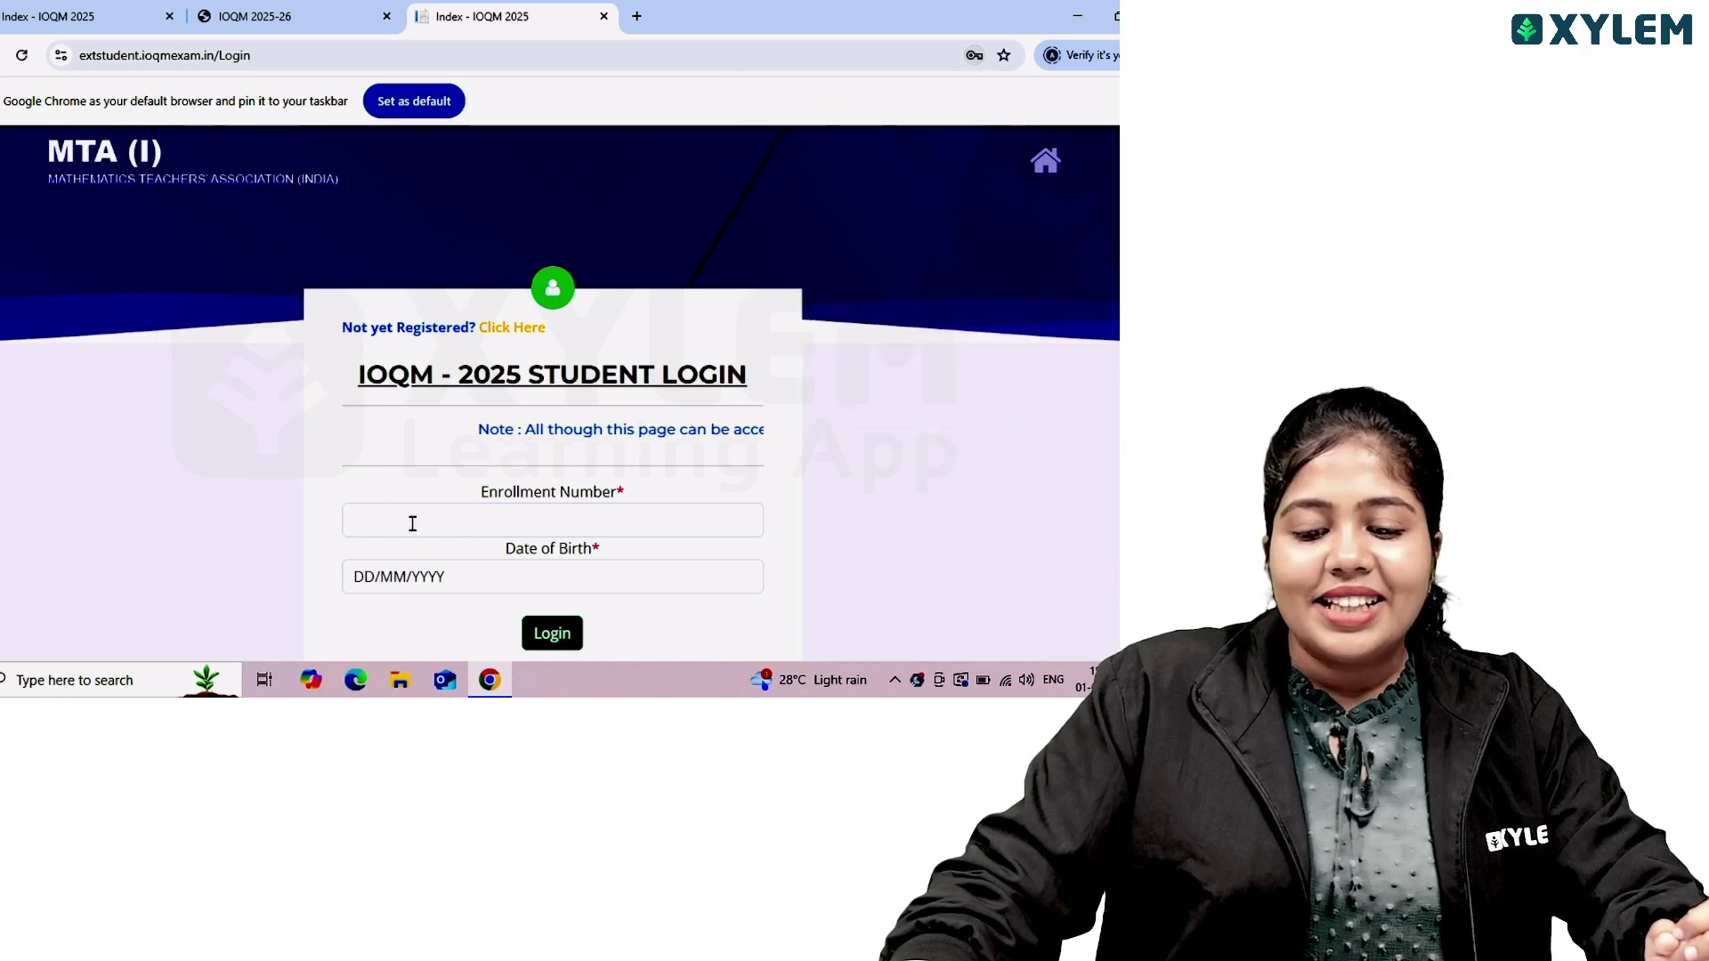
{"action": "left_click", "coordinate": [478, 521]}
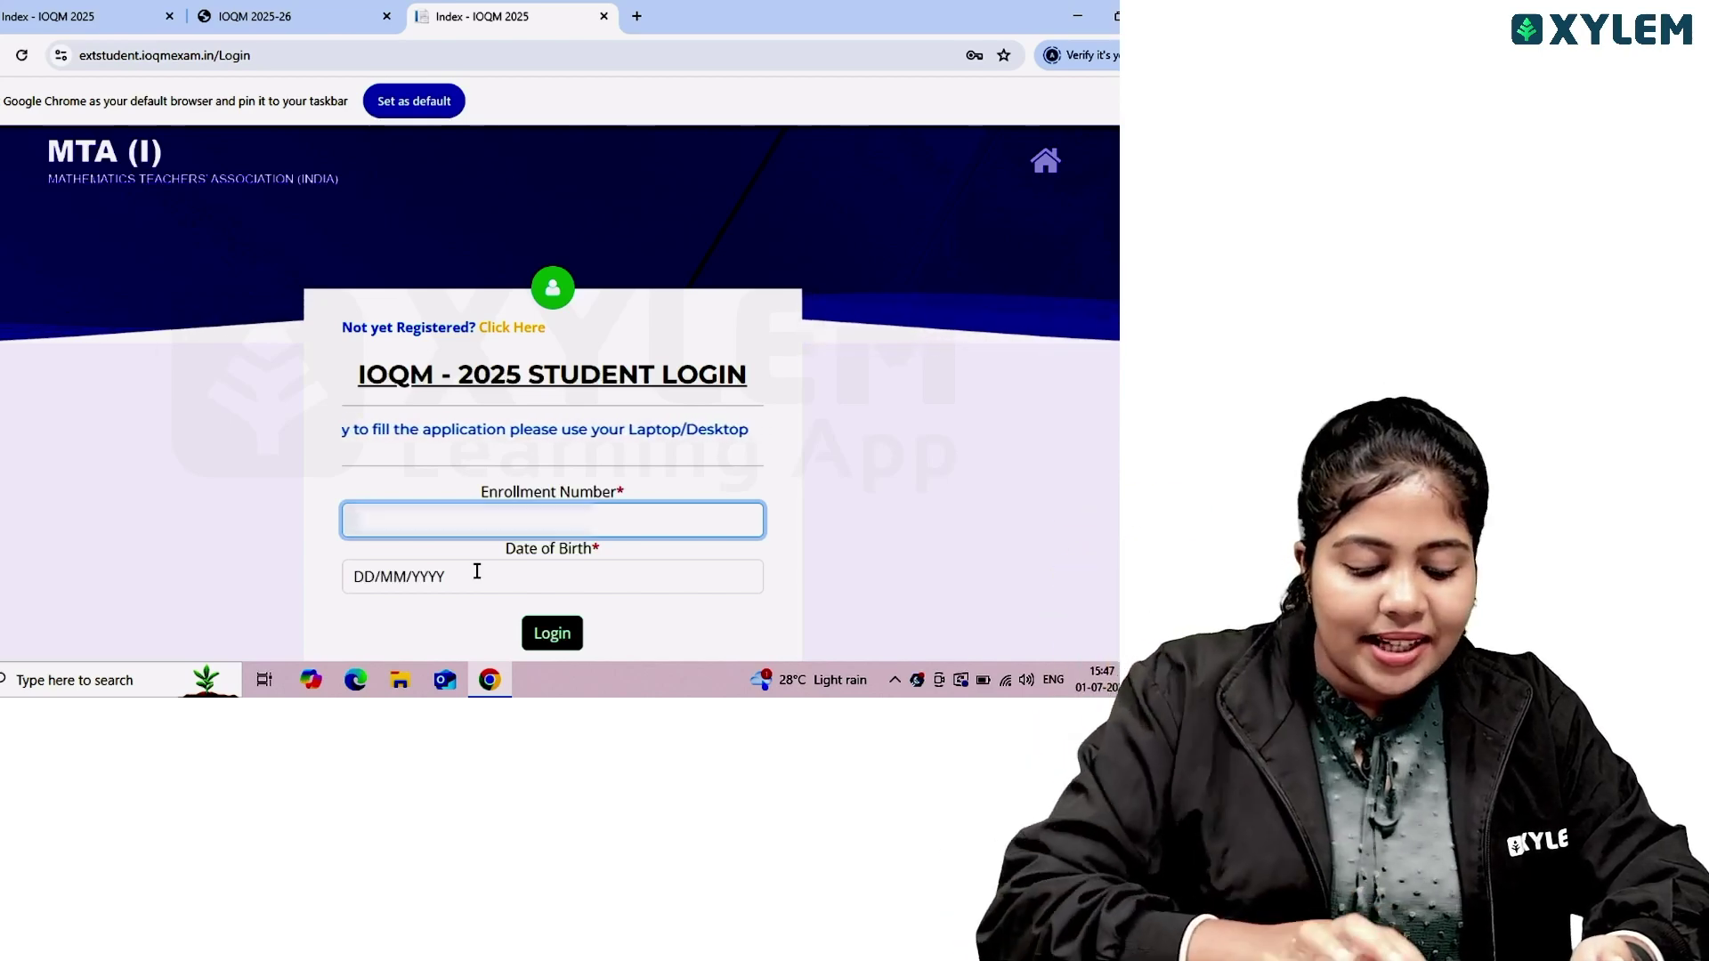
{"action": "type", "text": "1"}
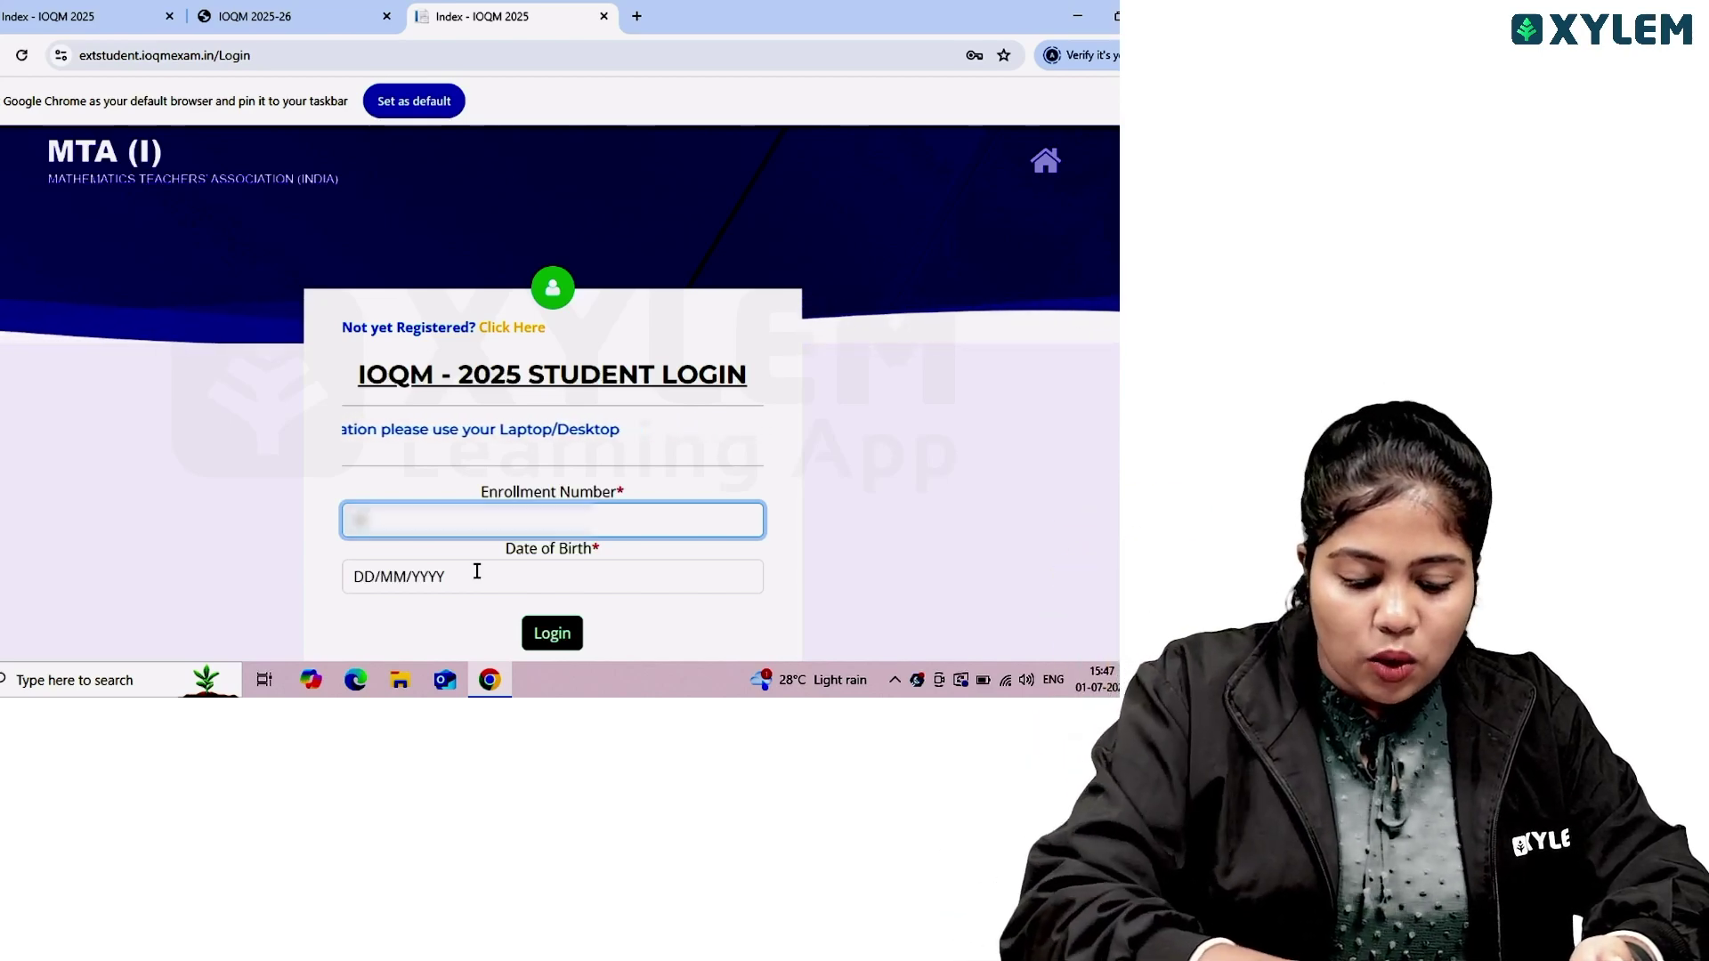
{"action": "type", "text": "23"}
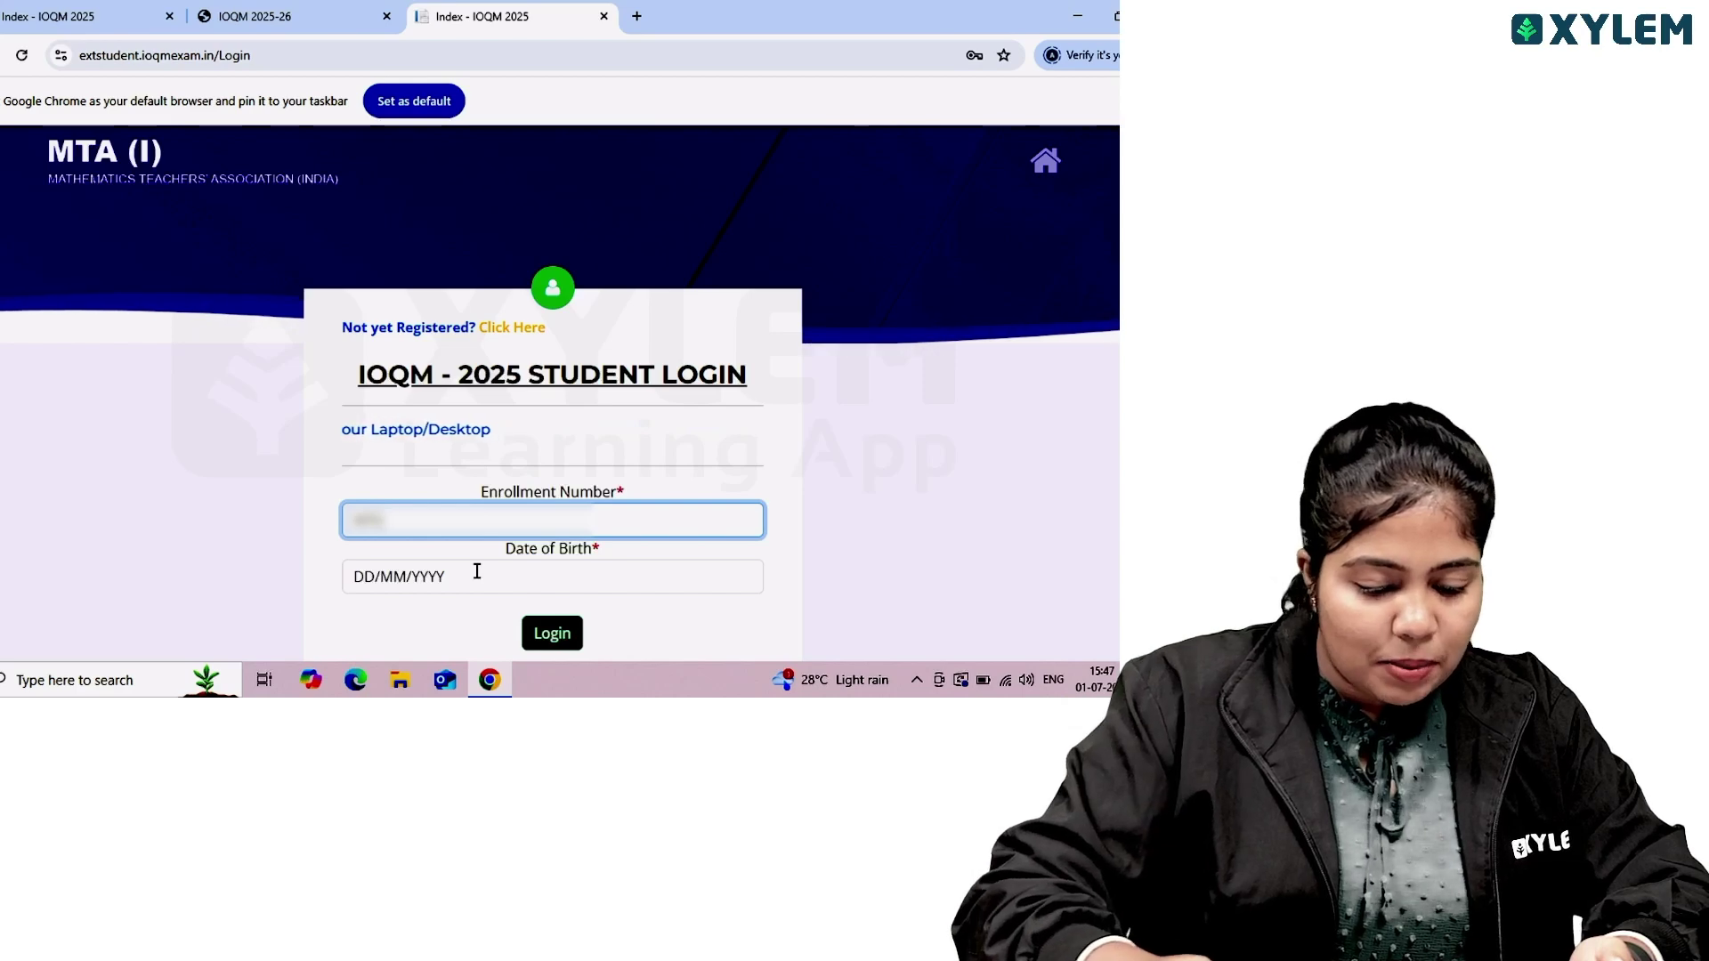
{"action": "type", "text": "4"}
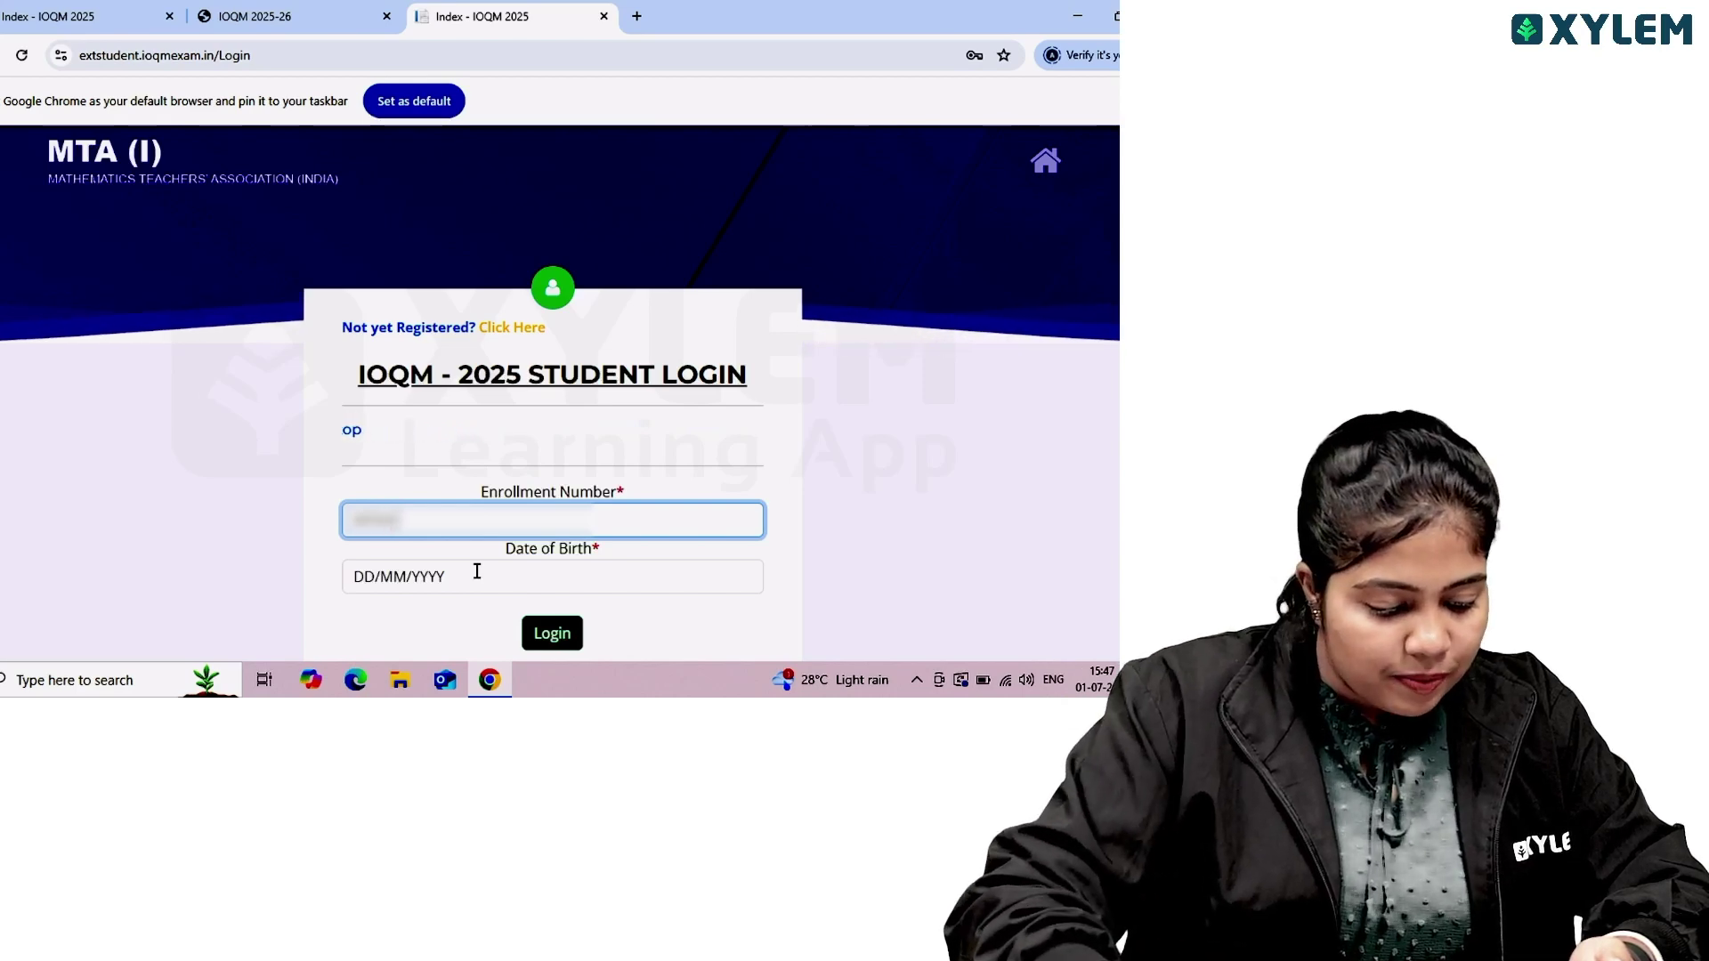
{"action": "type", "text": "5678"}
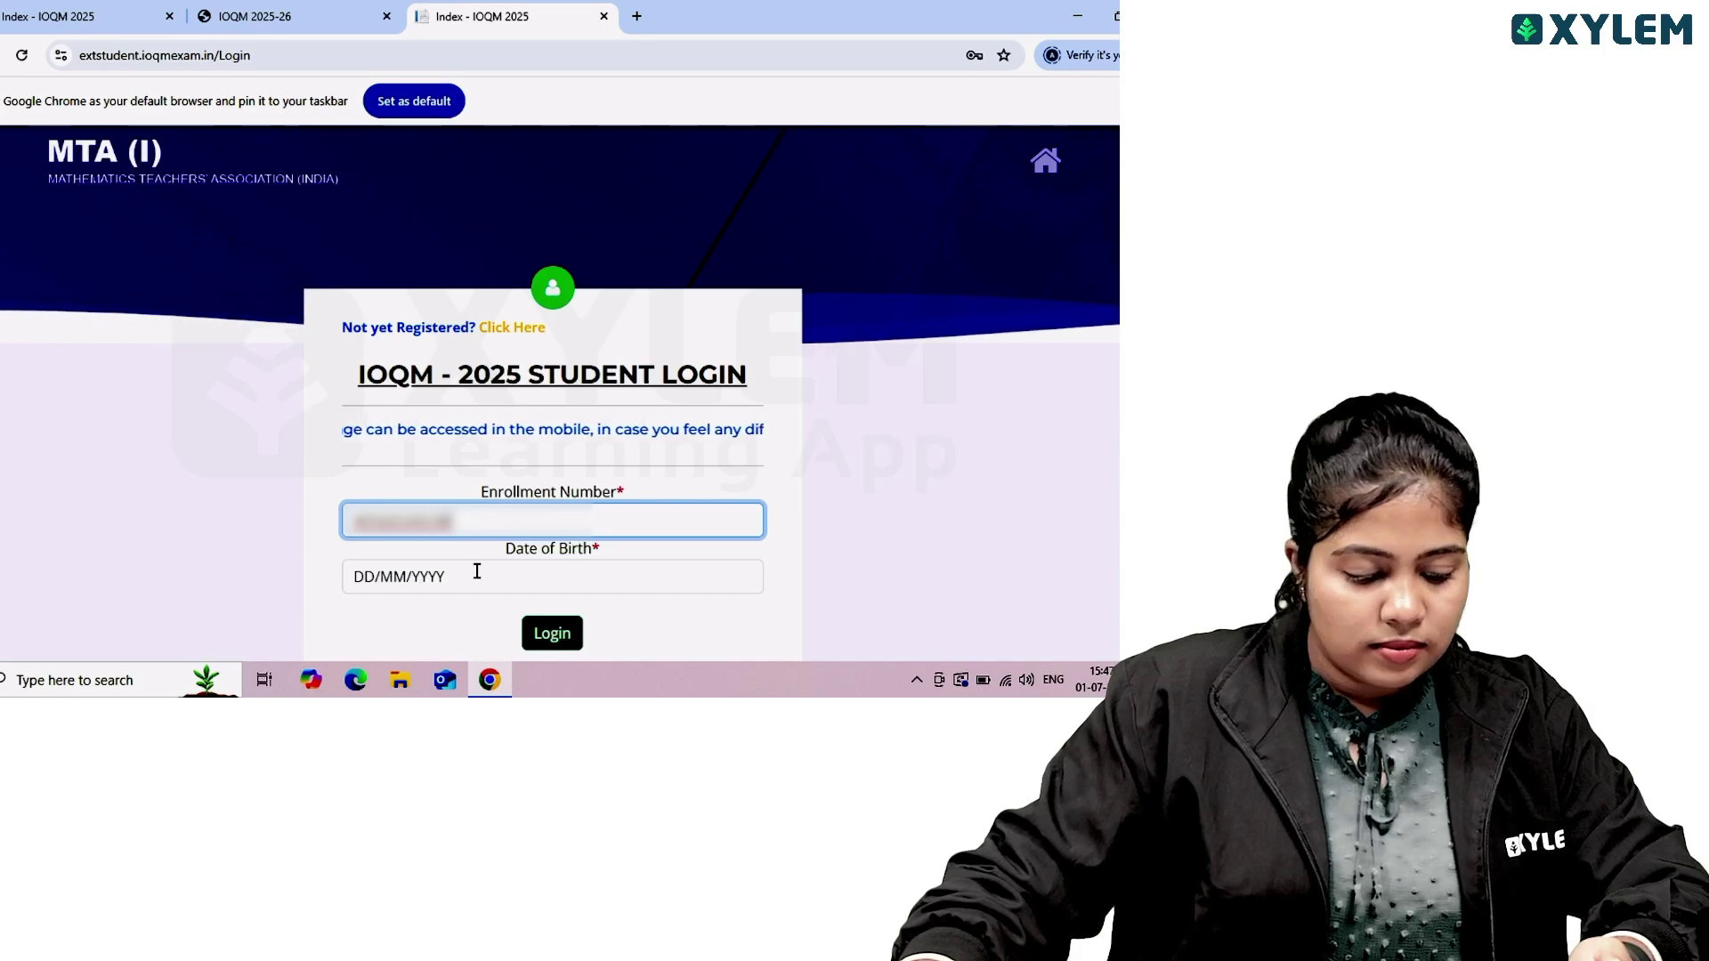
- Pick January, day 4 in the login form's date of birth calendar
{"action": "left_click", "coordinate": [489, 577]}
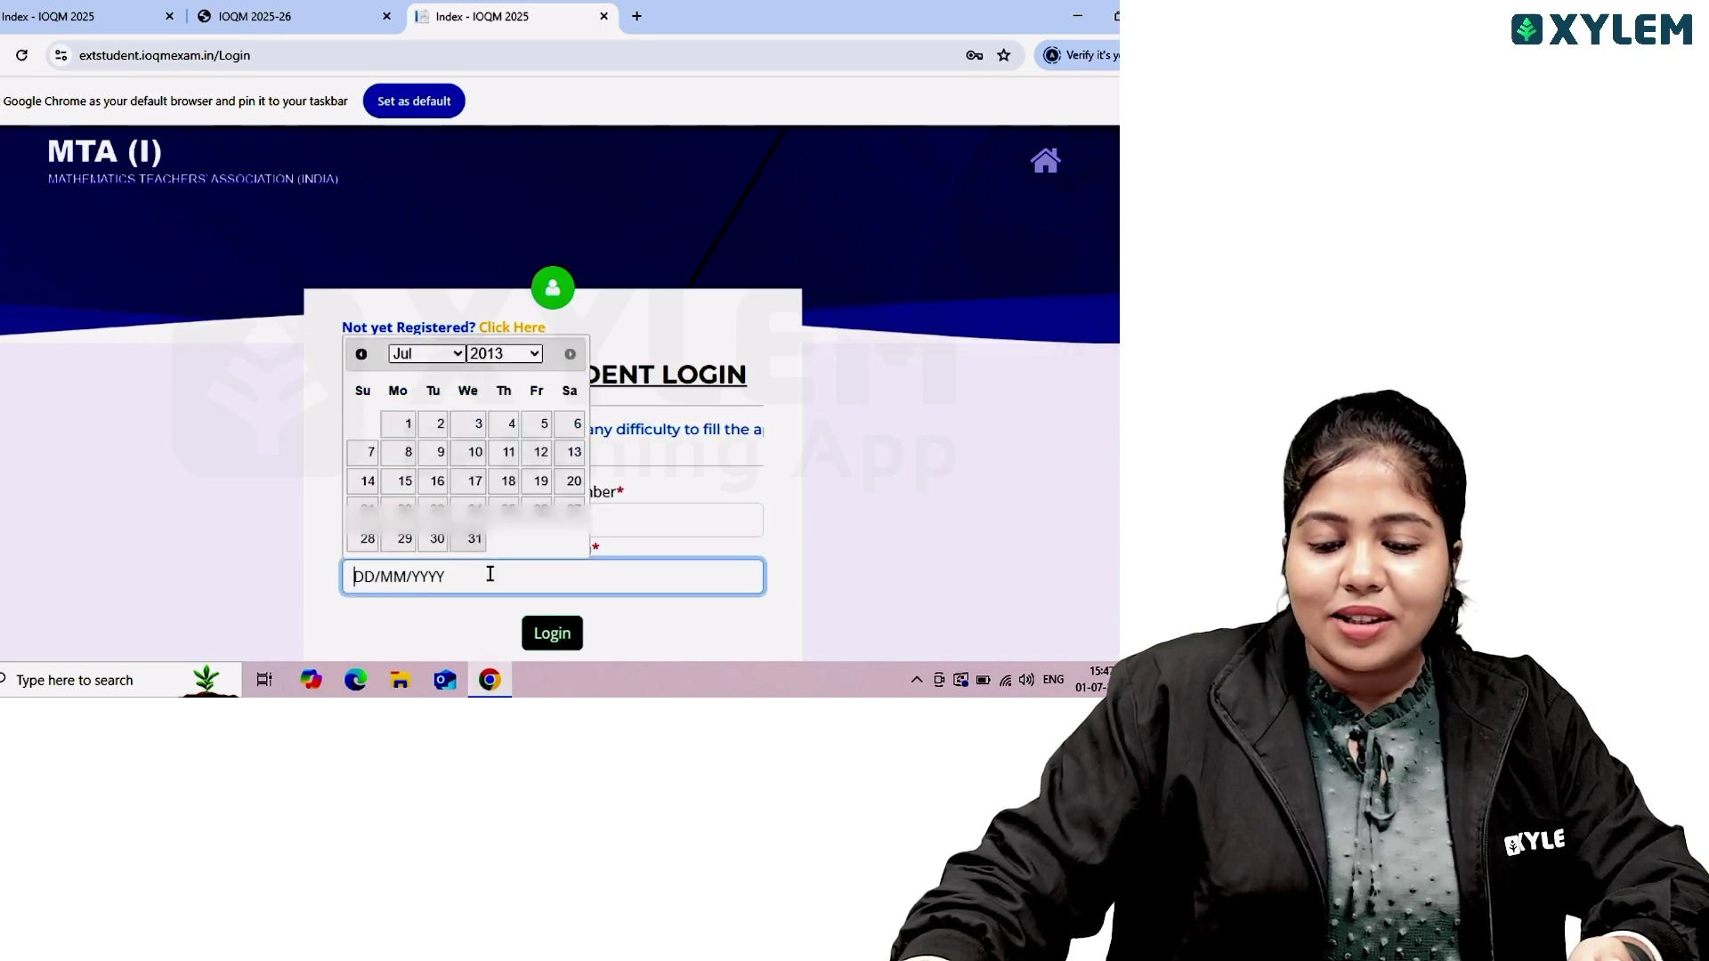
{"action": "left_click", "coordinate": [459, 354]}
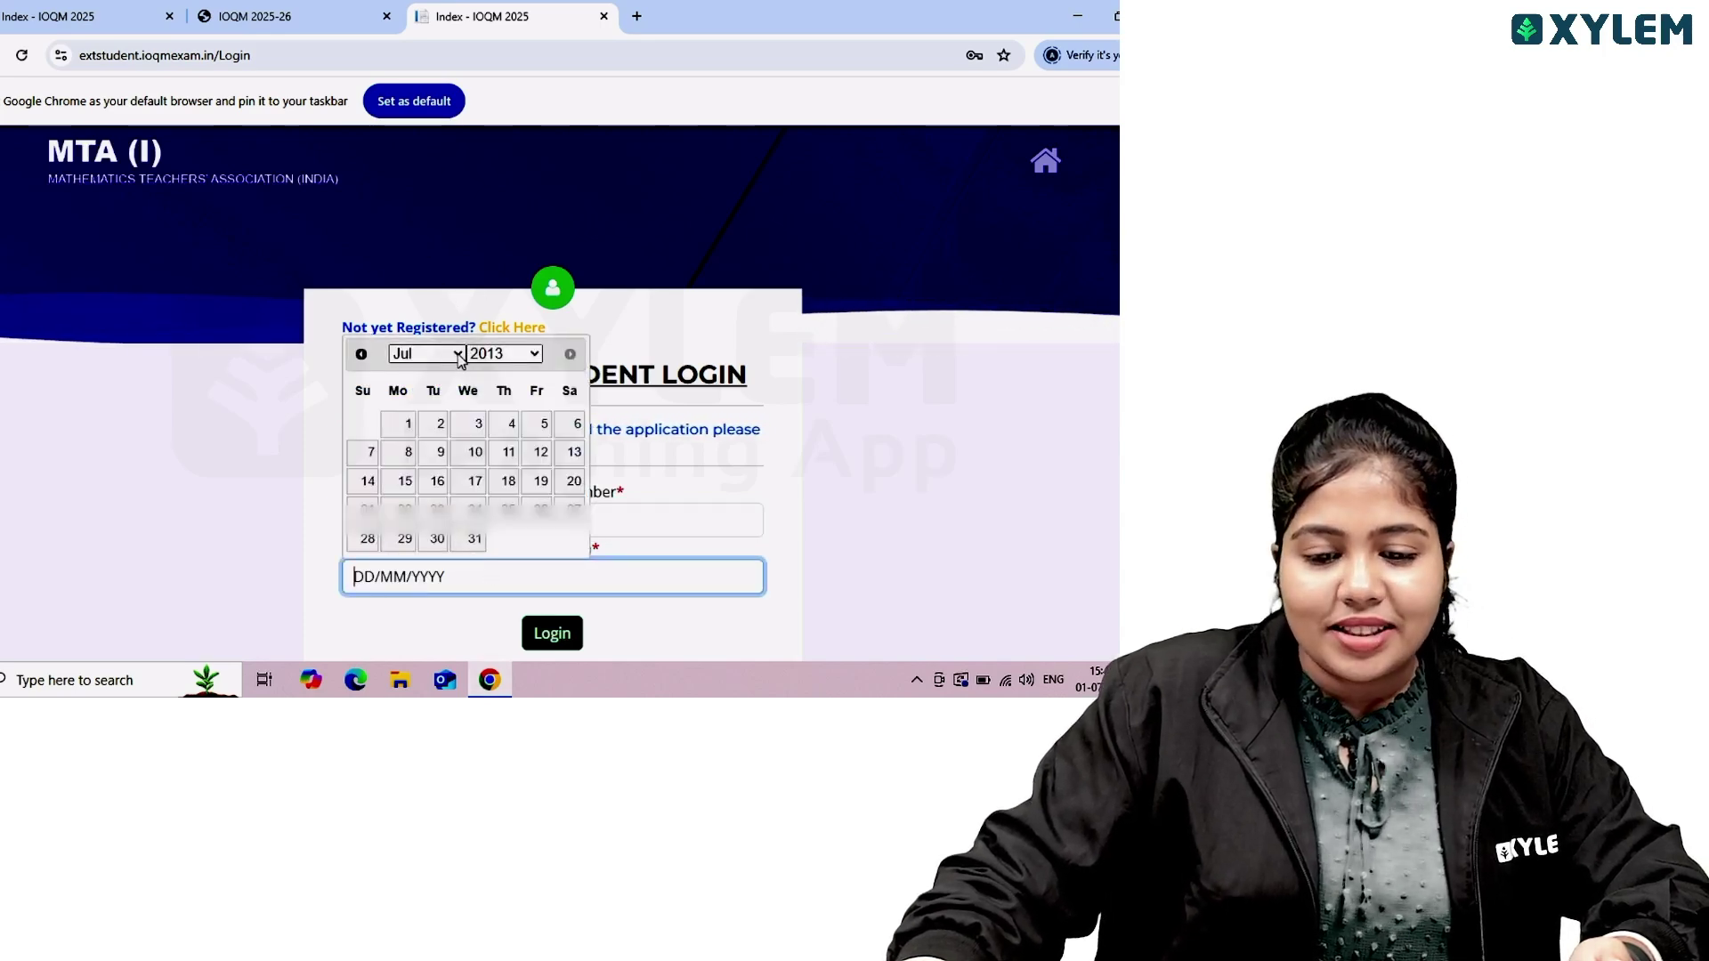
{"action": "left_click", "coordinate": [418, 372]}
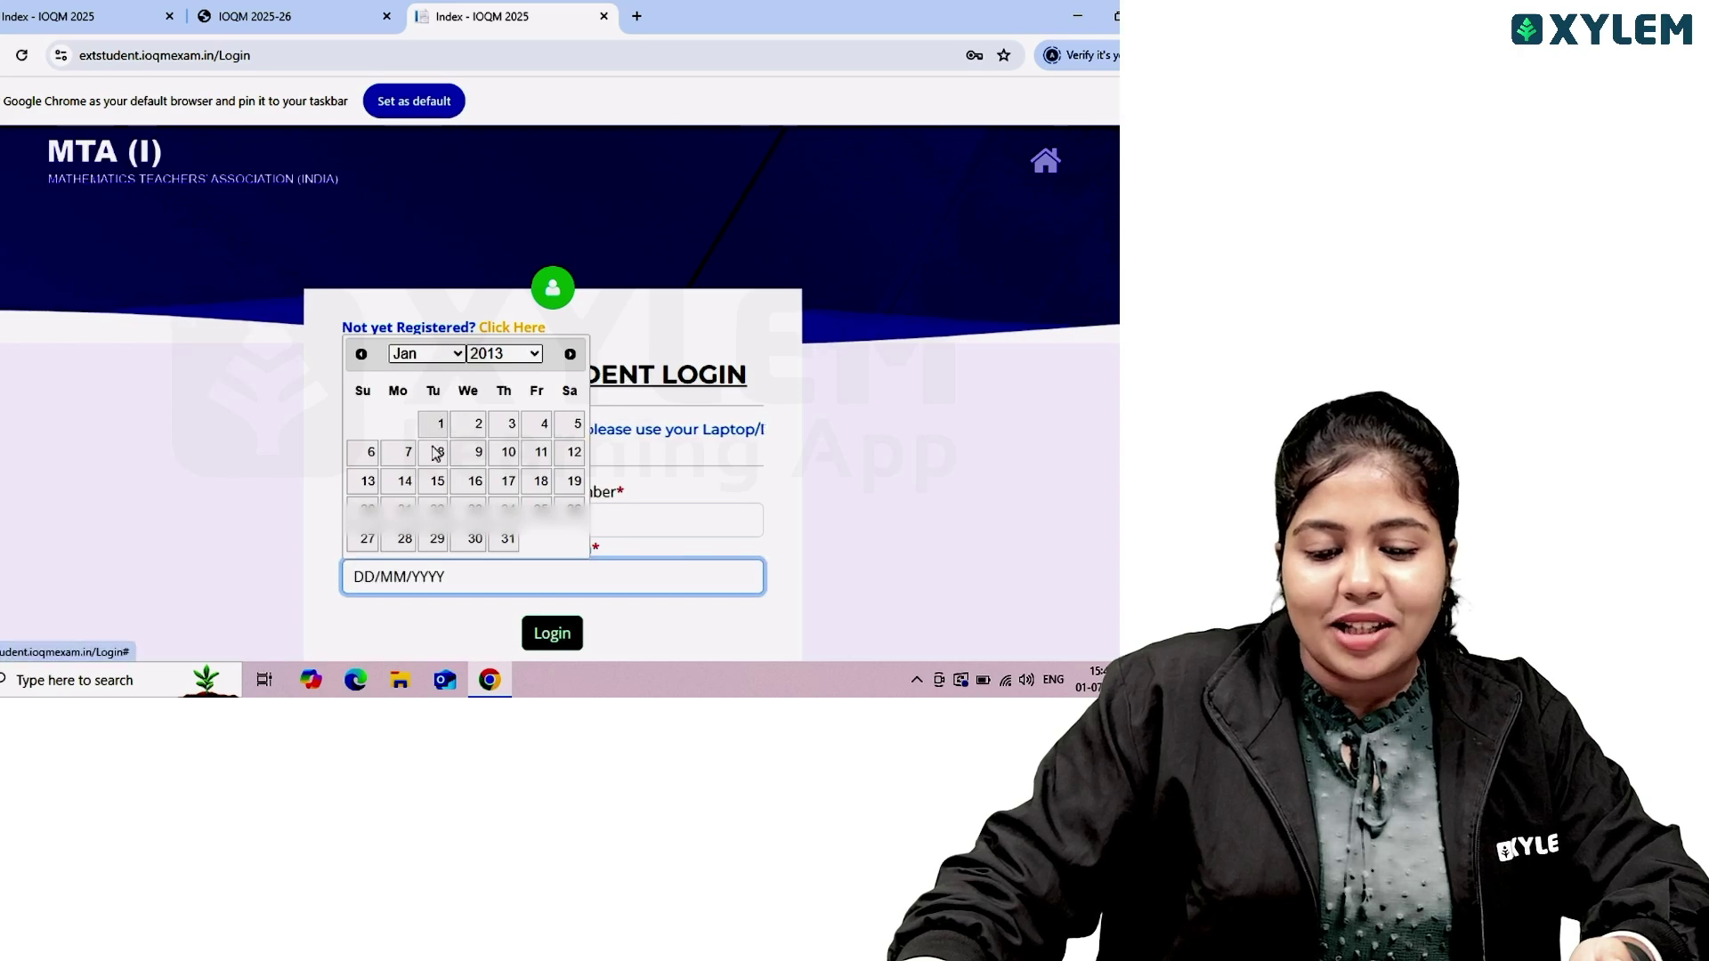
{"action": "left_click", "coordinate": [543, 425]}
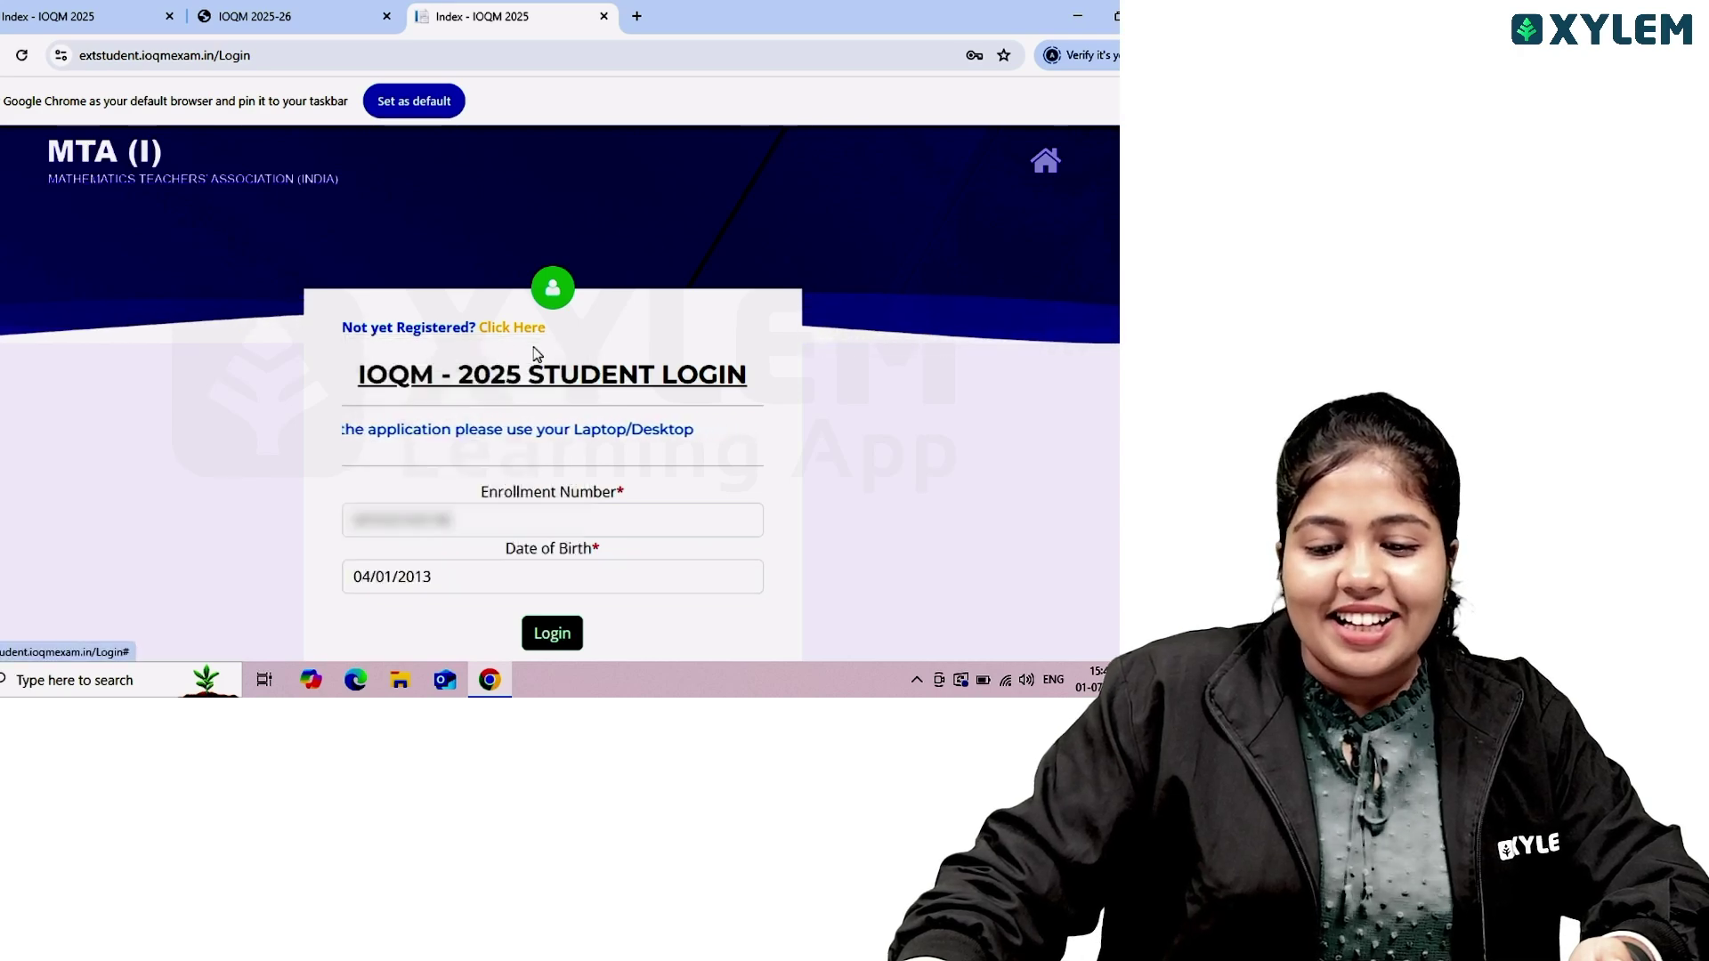
- Correct the birth year to 2010 so the date reads 04/01/2010
{"action": "left_click", "coordinate": [530, 586]}
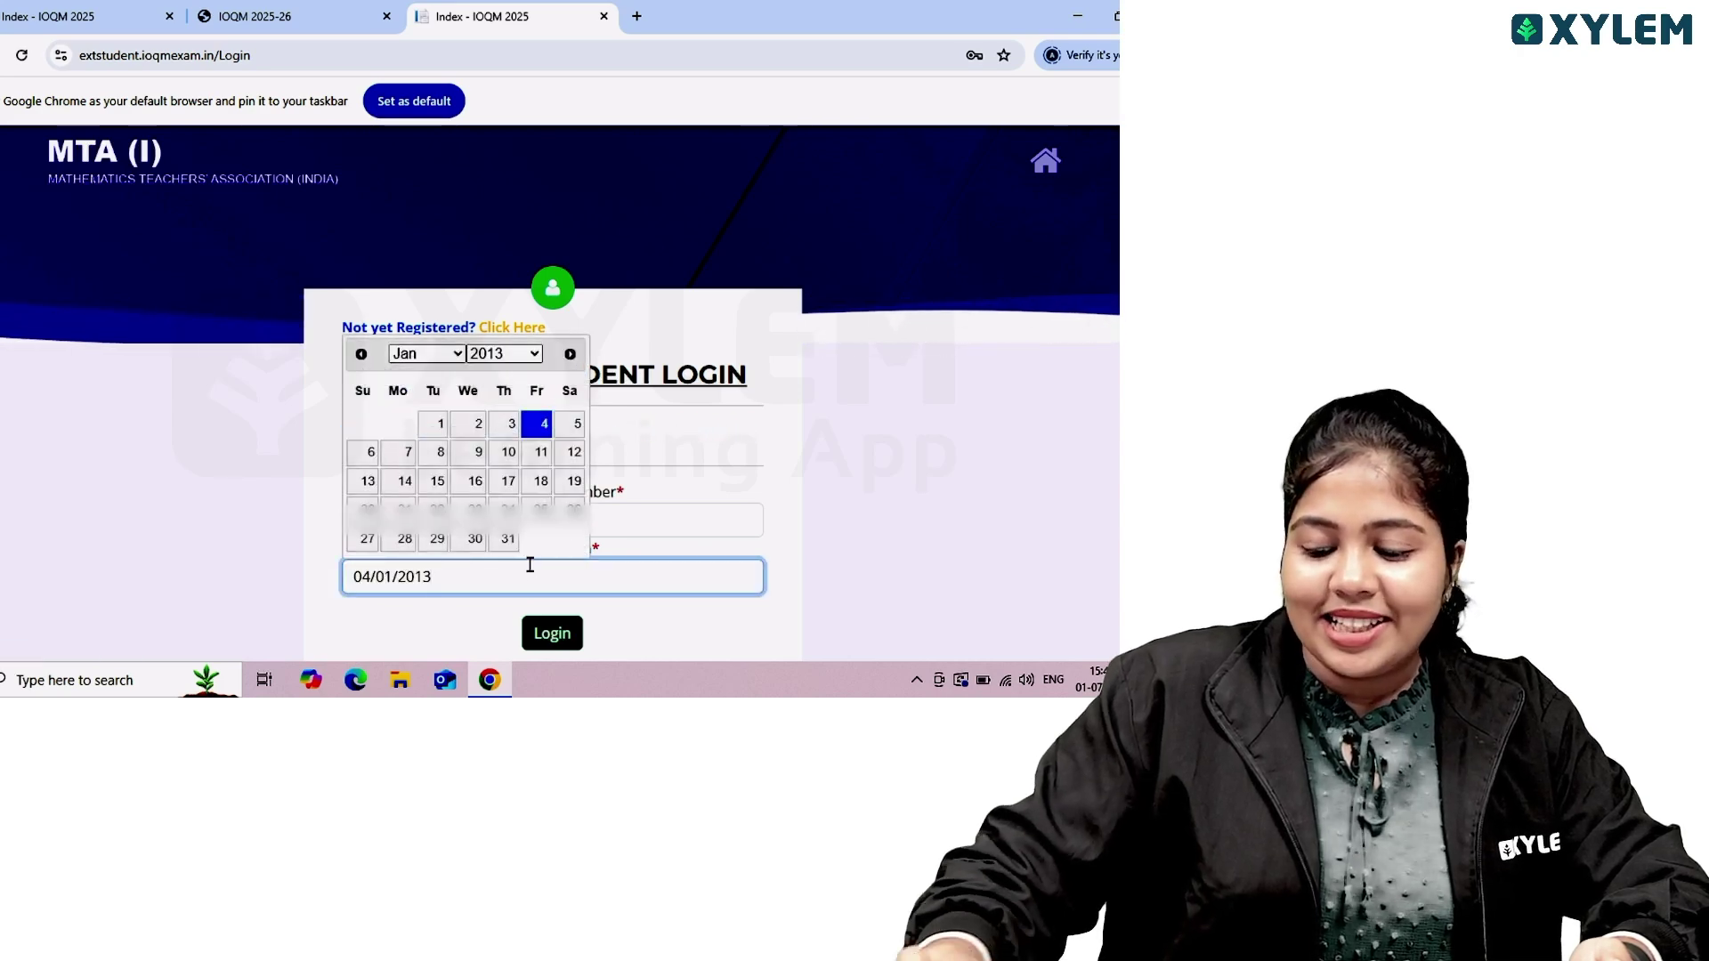
{"action": "left_click", "coordinate": [503, 353]}
{"action": "left_click", "coordinate": [485, 477]}
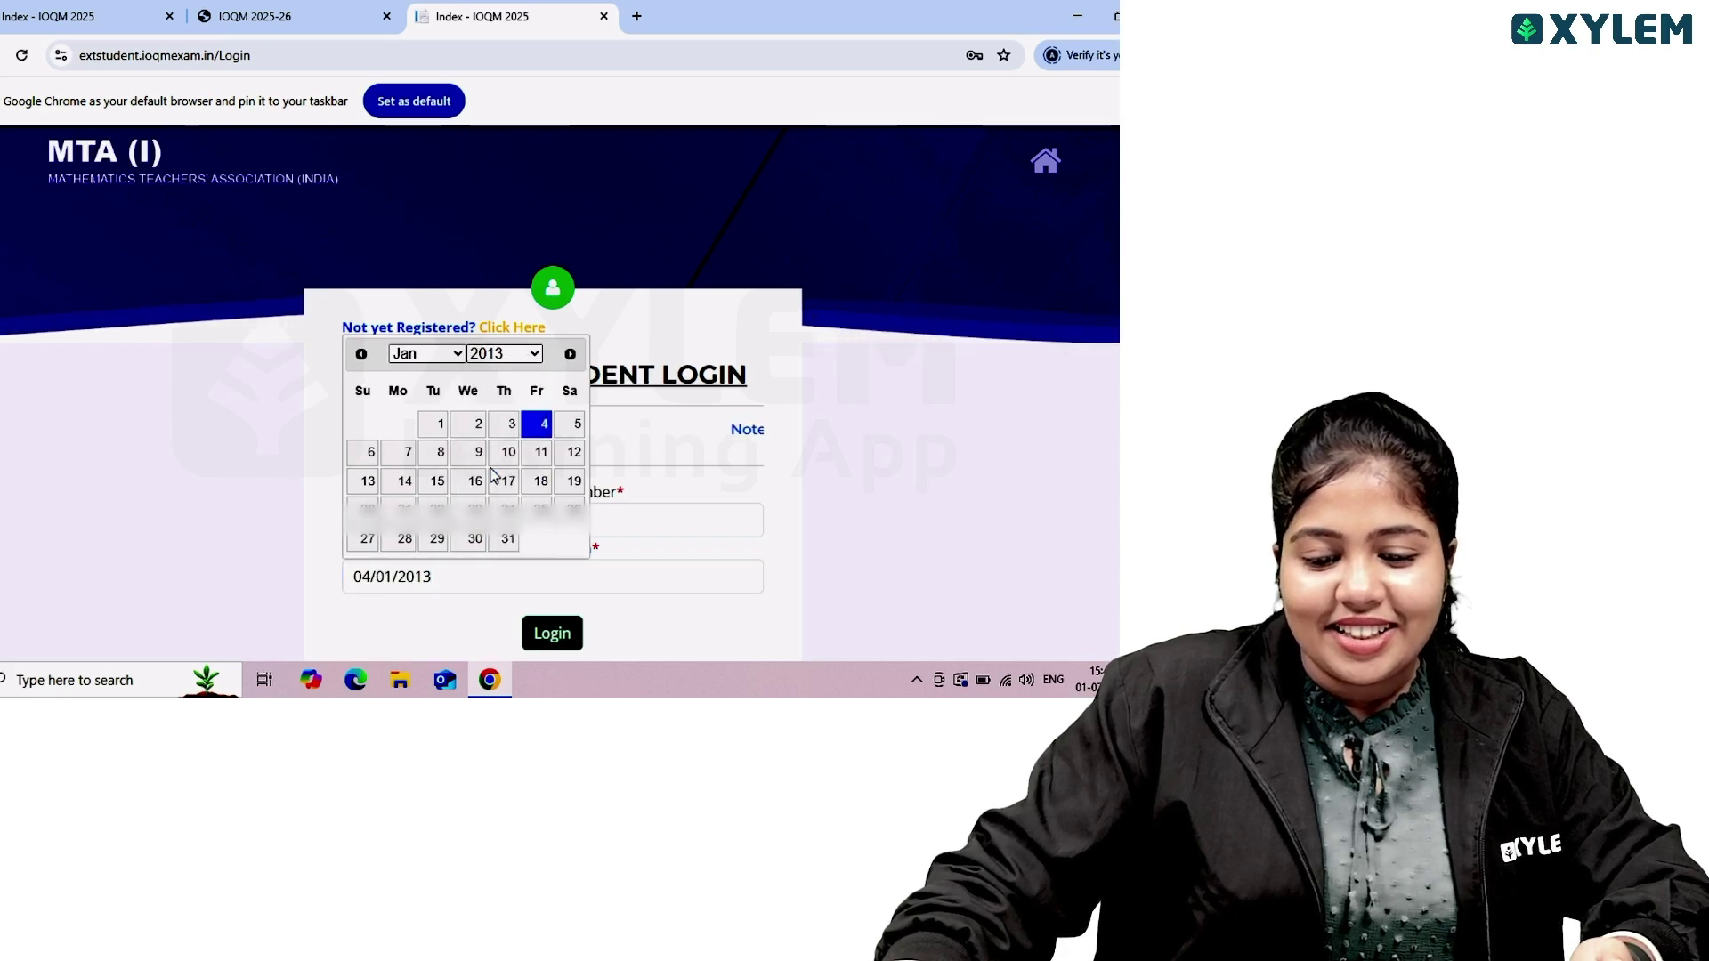
{"action": "left_click", "coordinate": [649, 625]}
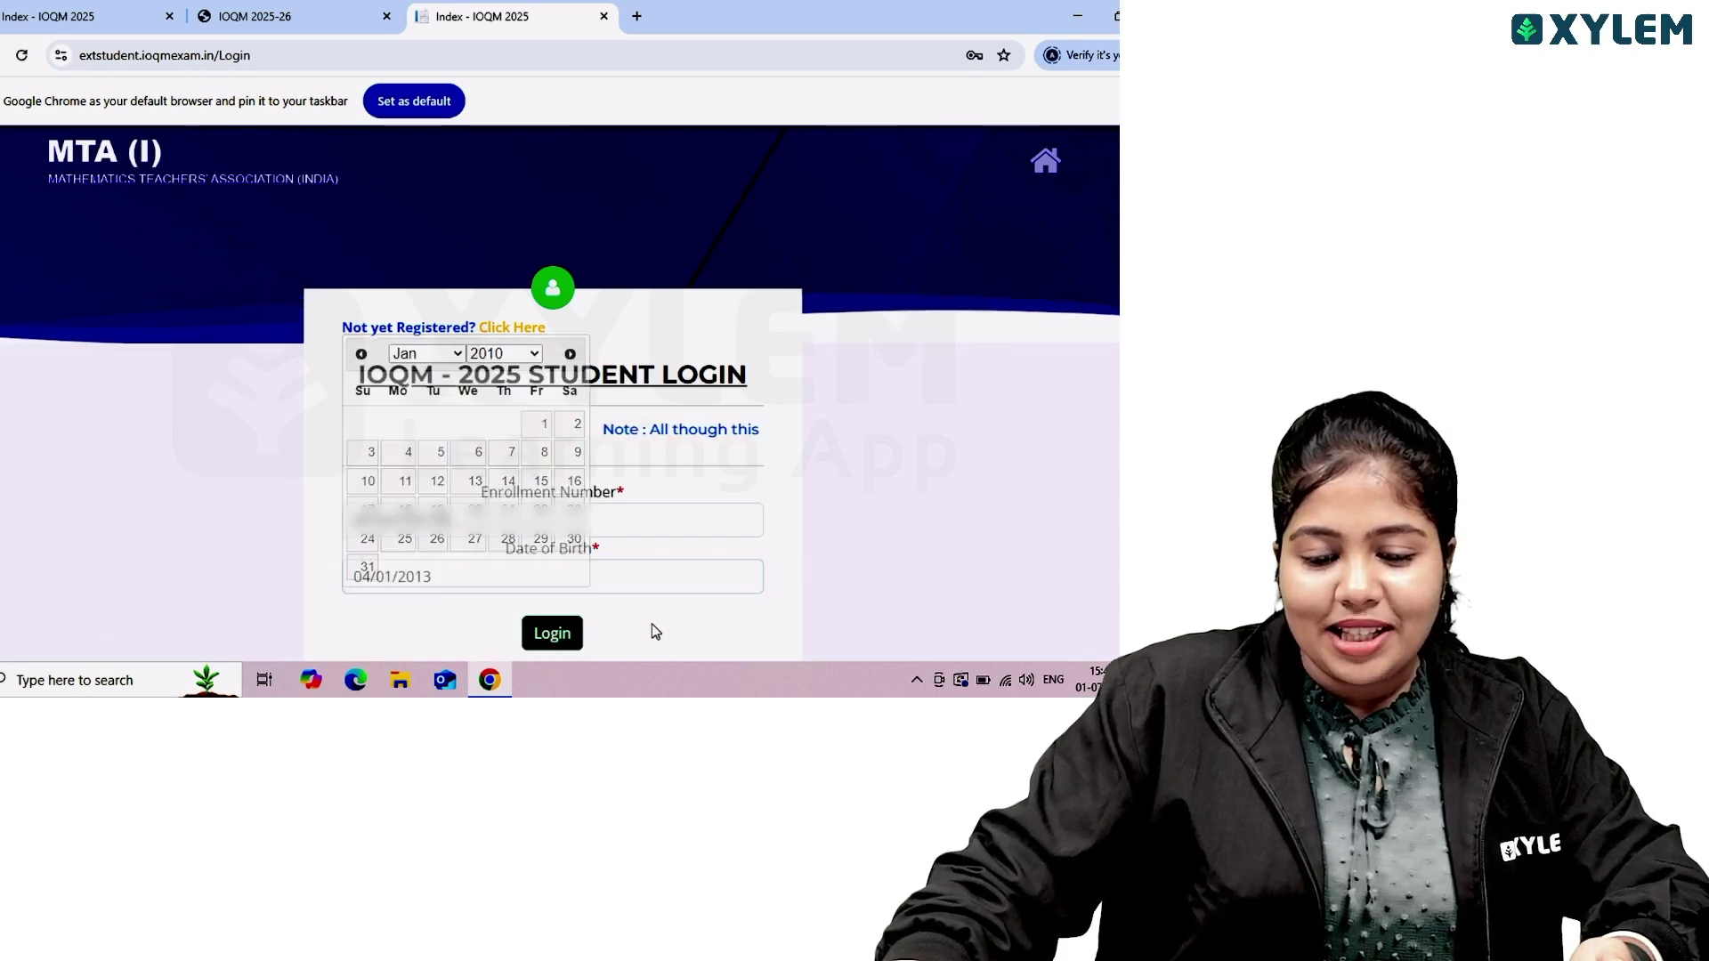
{"action": "left_click", "coordinate": [431, 576]}
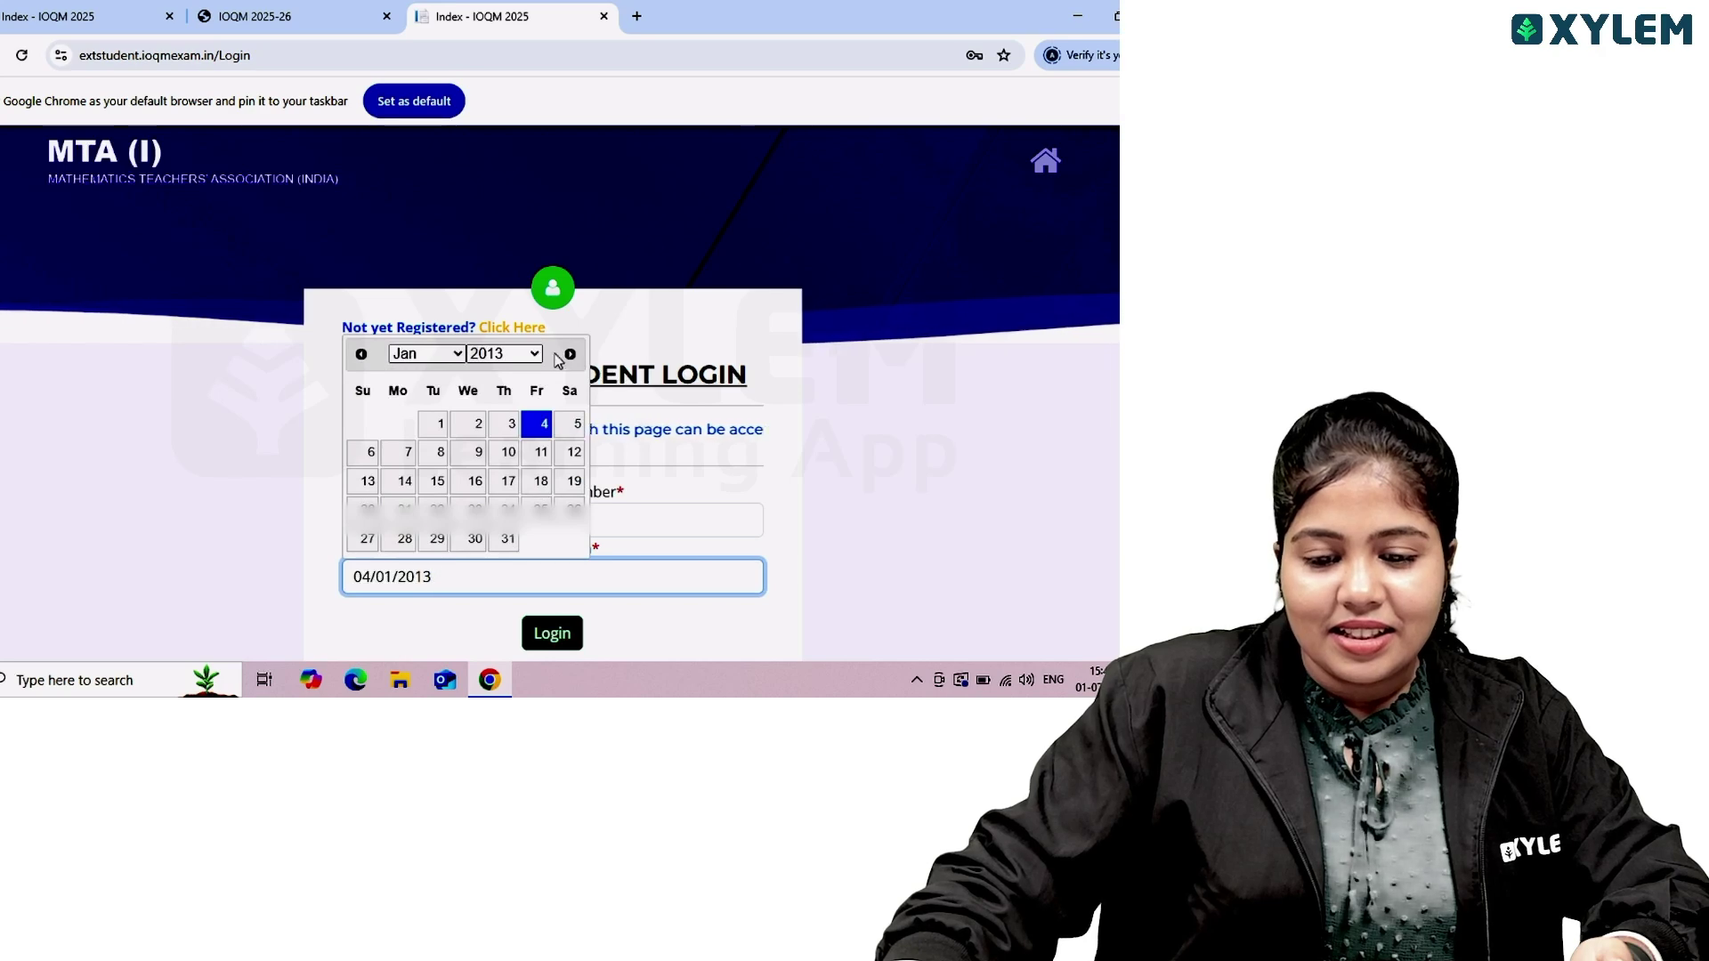
{"action": "left_click", "coordinate": [531, 357]}
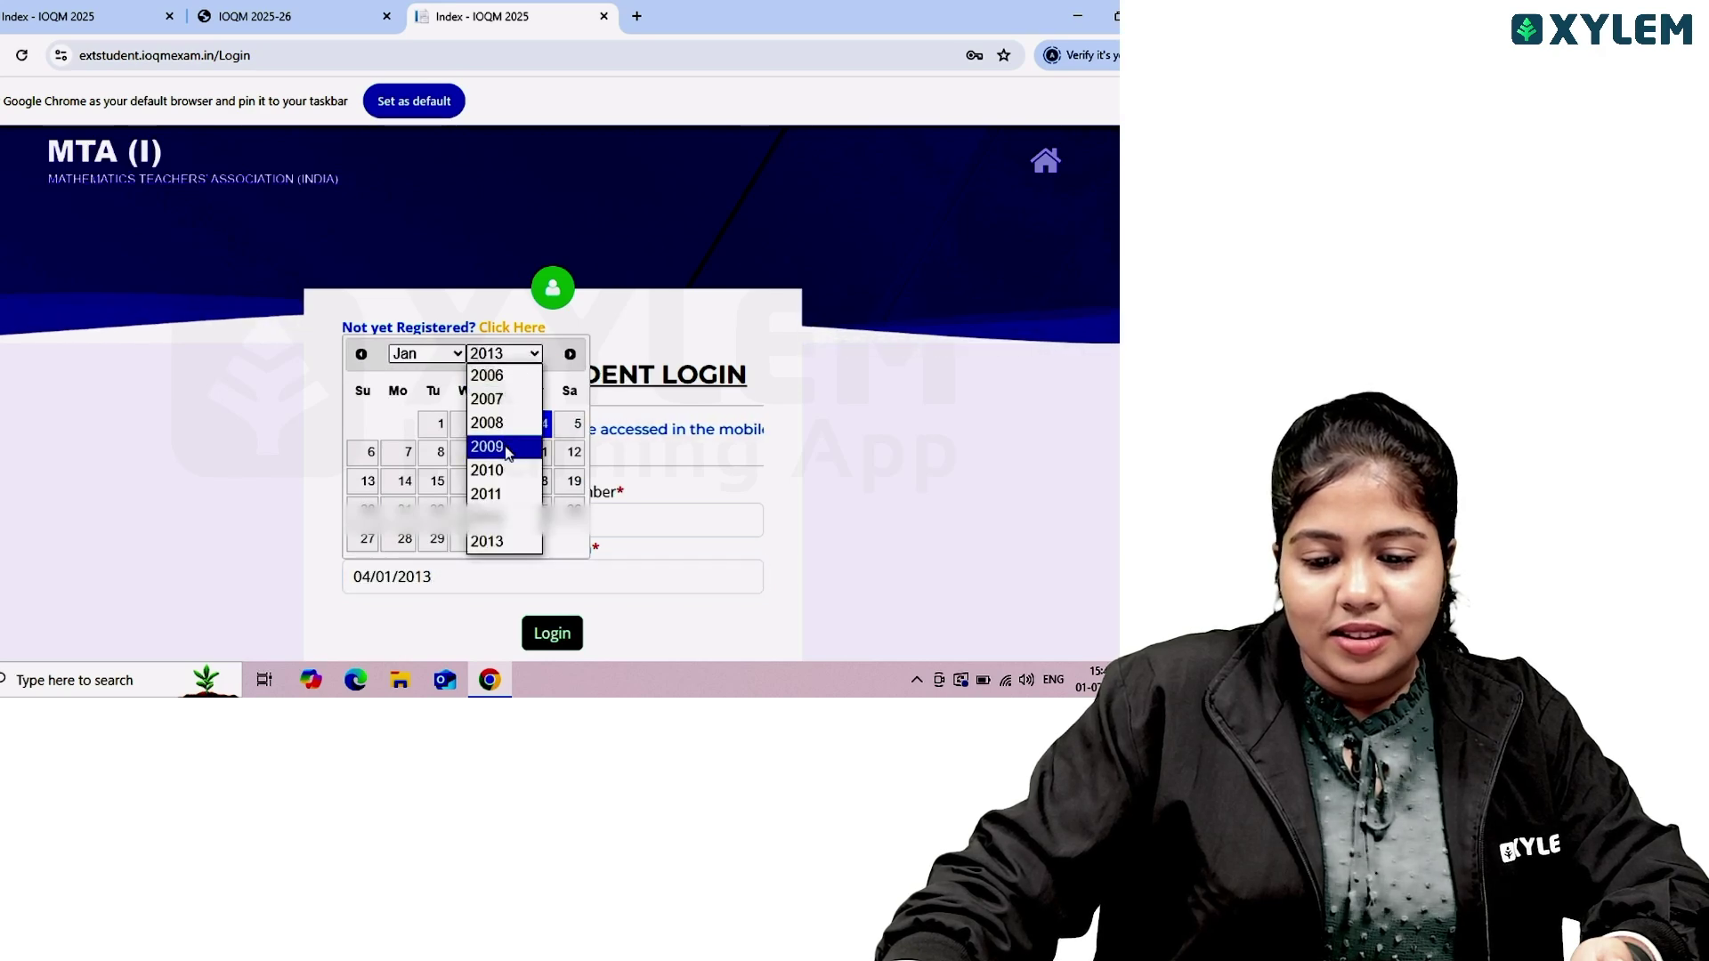
{"action": "left_click", "coordinate": [496, 479]}
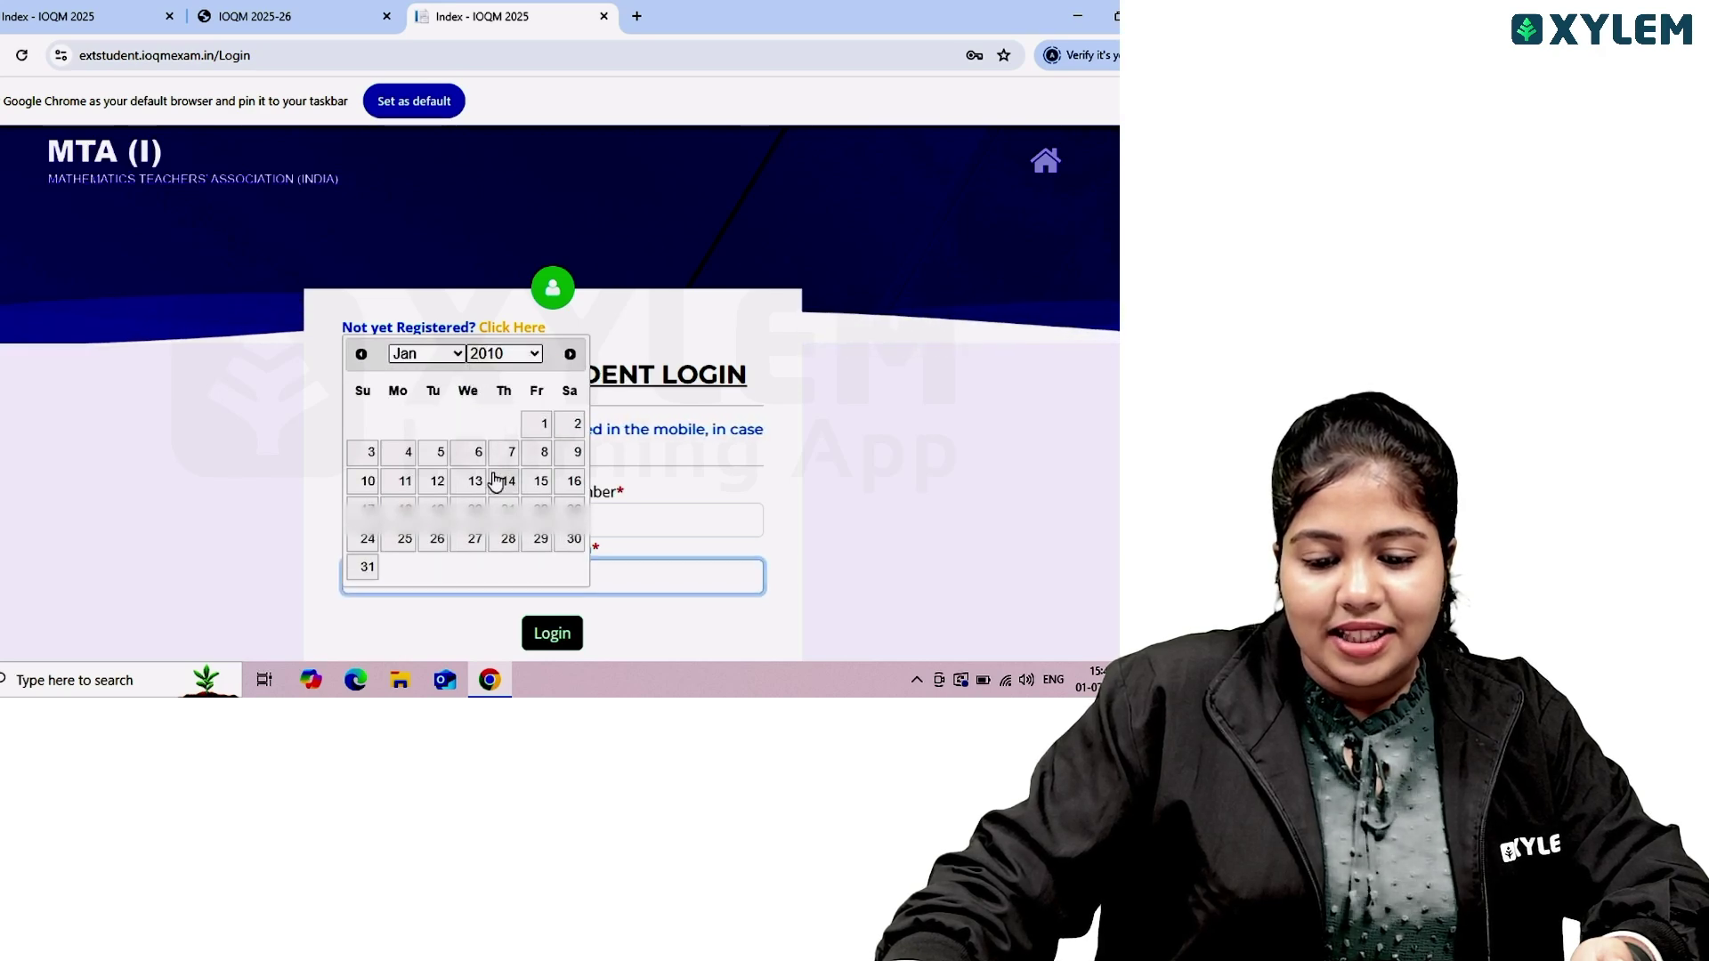
{"action": "left_click", "coordinate": [661, 651]}
{"action": "left_click", "coordinate": [506, 580]}
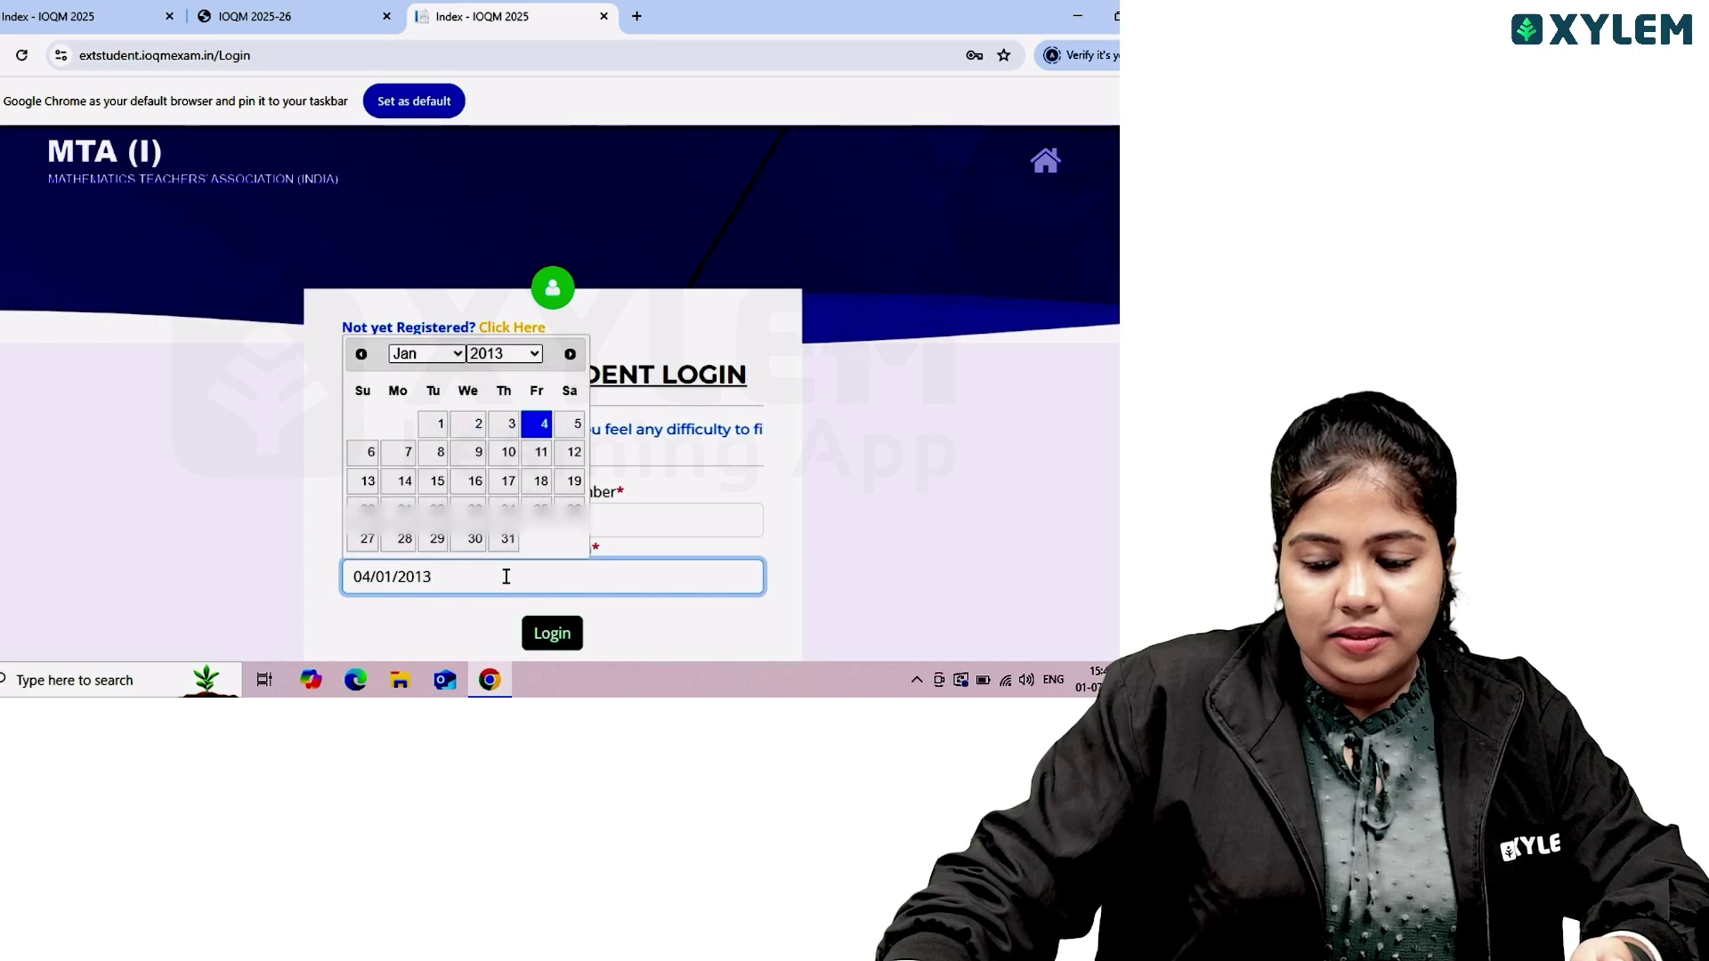
{"action": "type", "text": "0"}
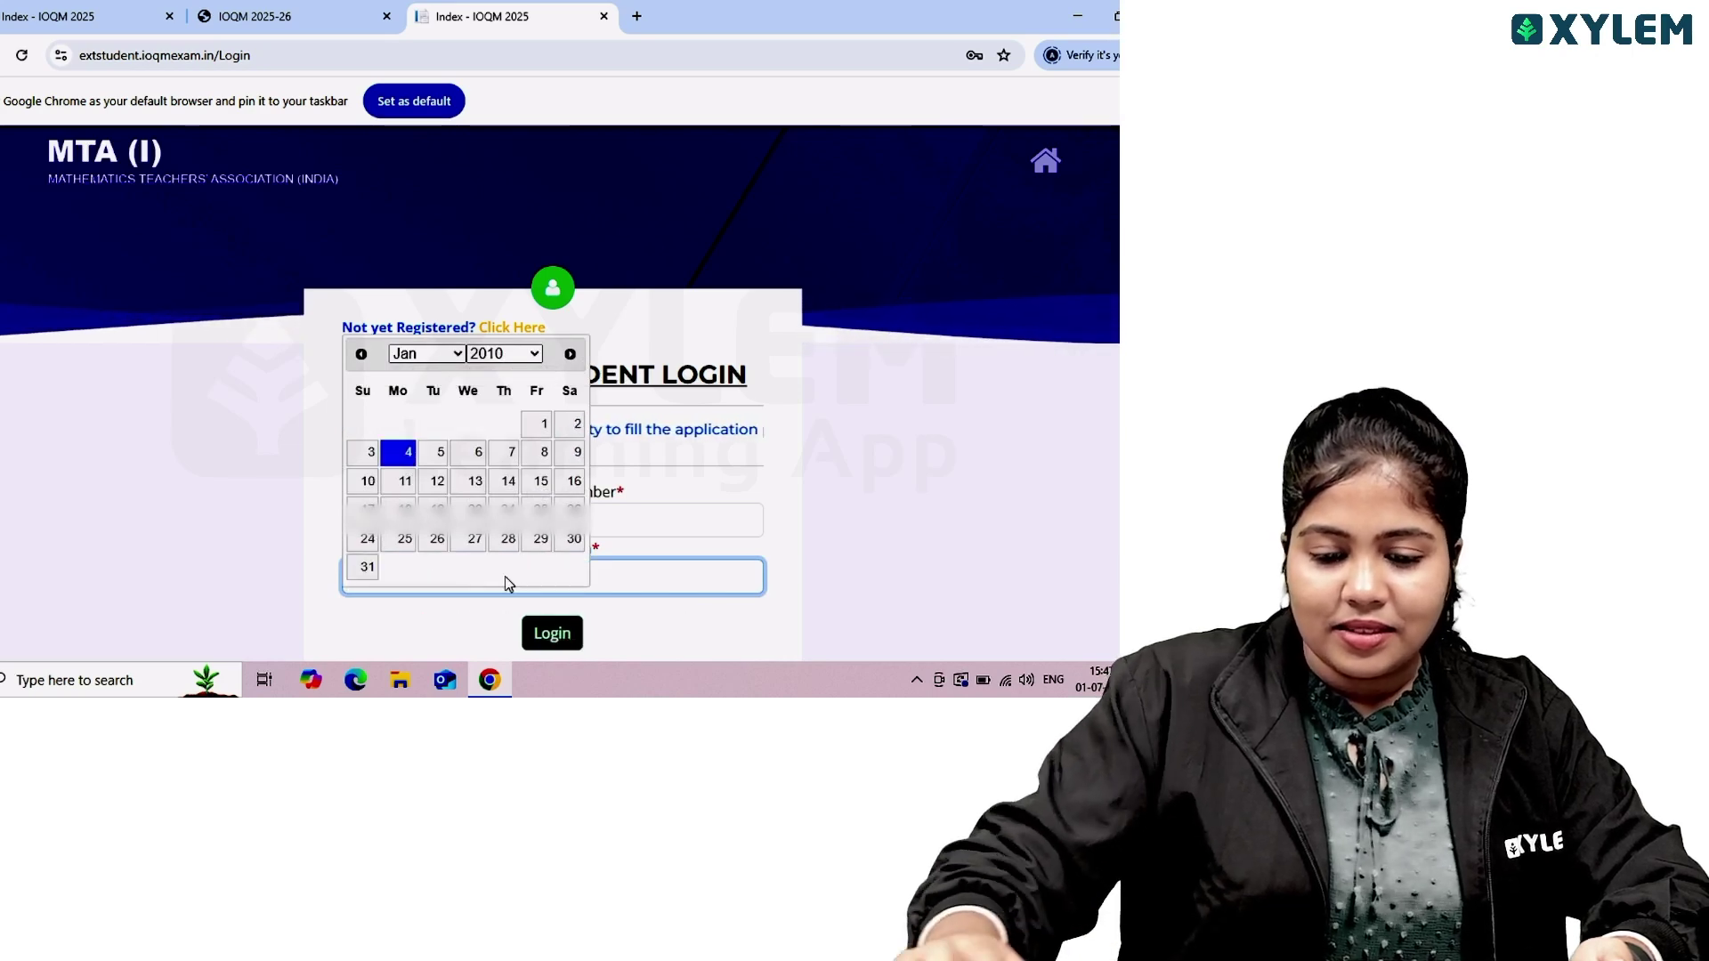
{"action": "left_click", "coordinate": [714, 623]}
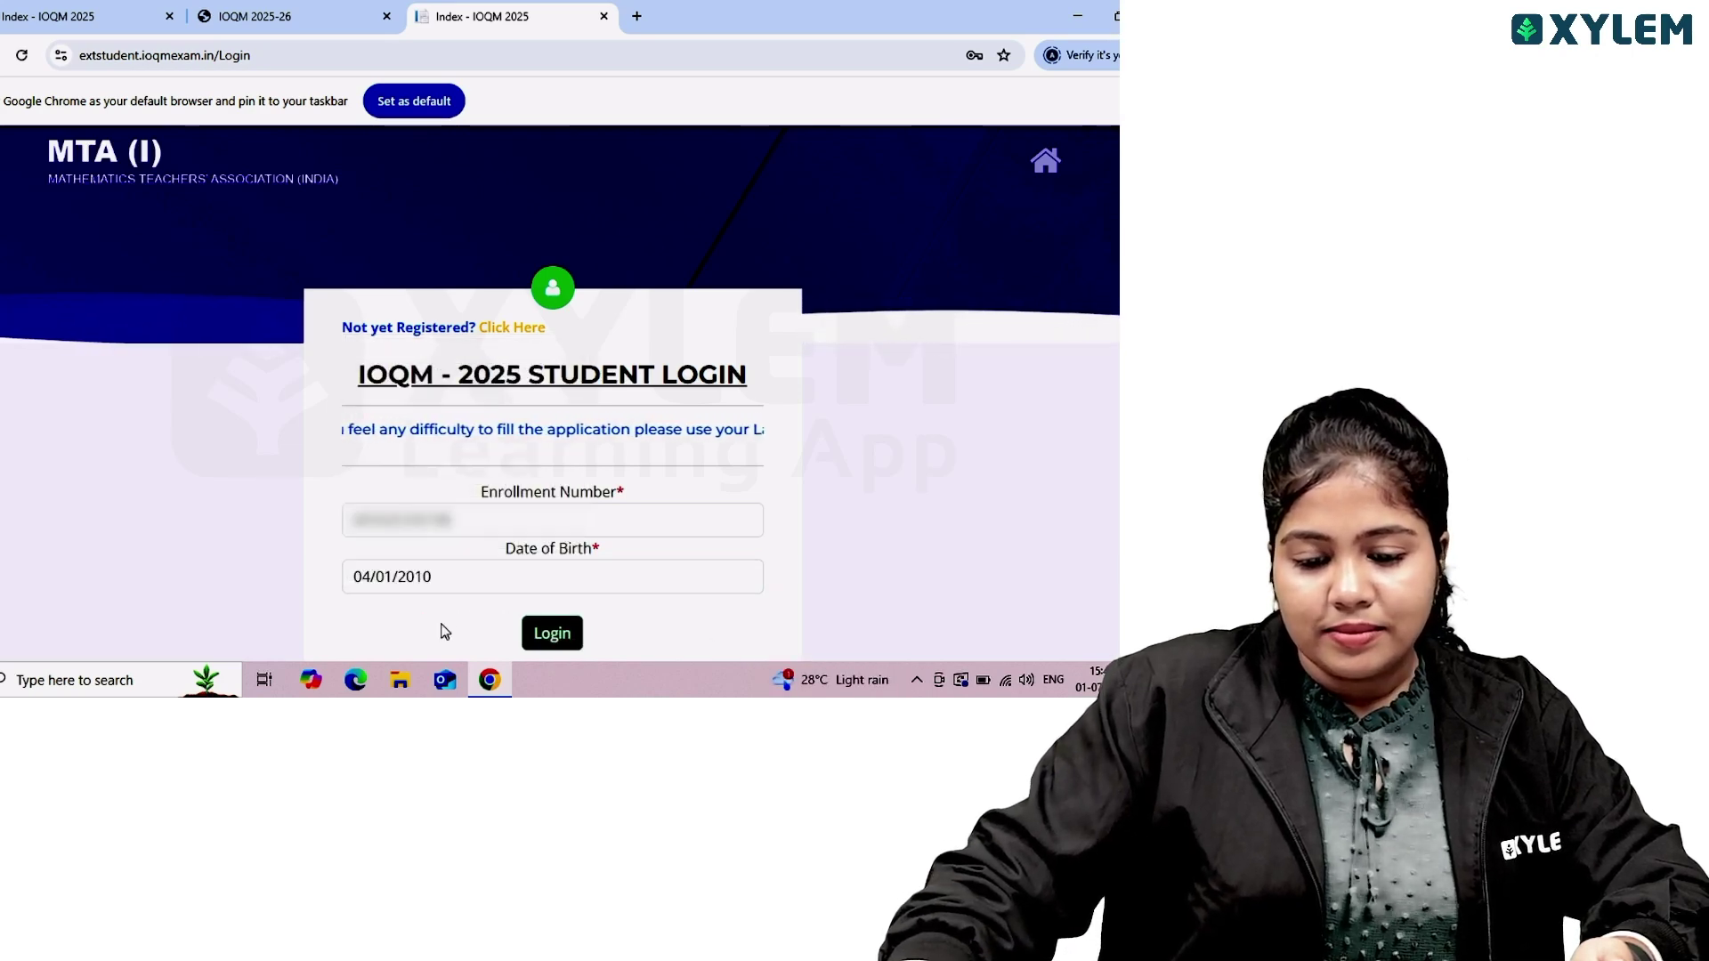